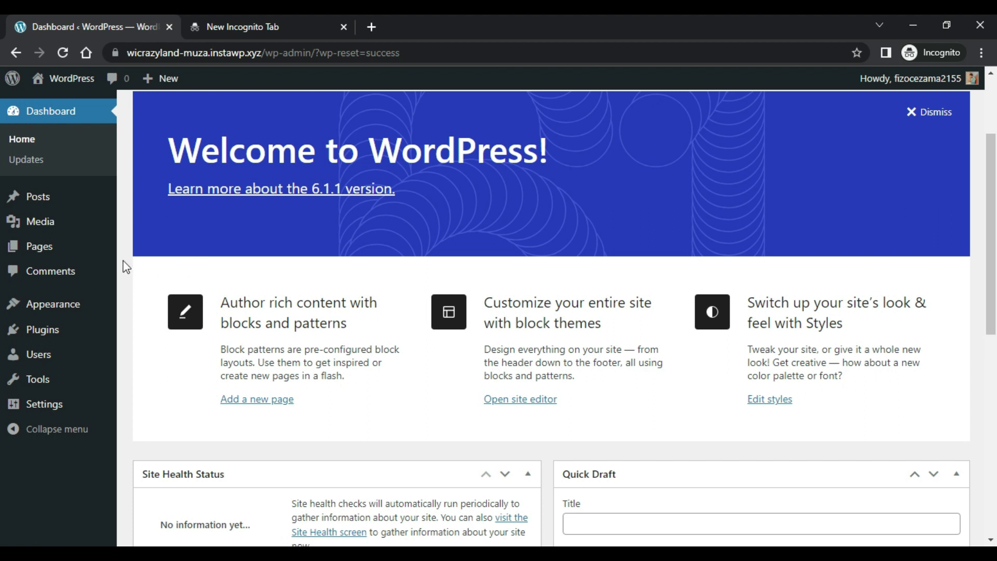
Step: Search the WordPress theme directory for "Th Shop Mania" from the Add Themes page
mouse_move(65, 311)
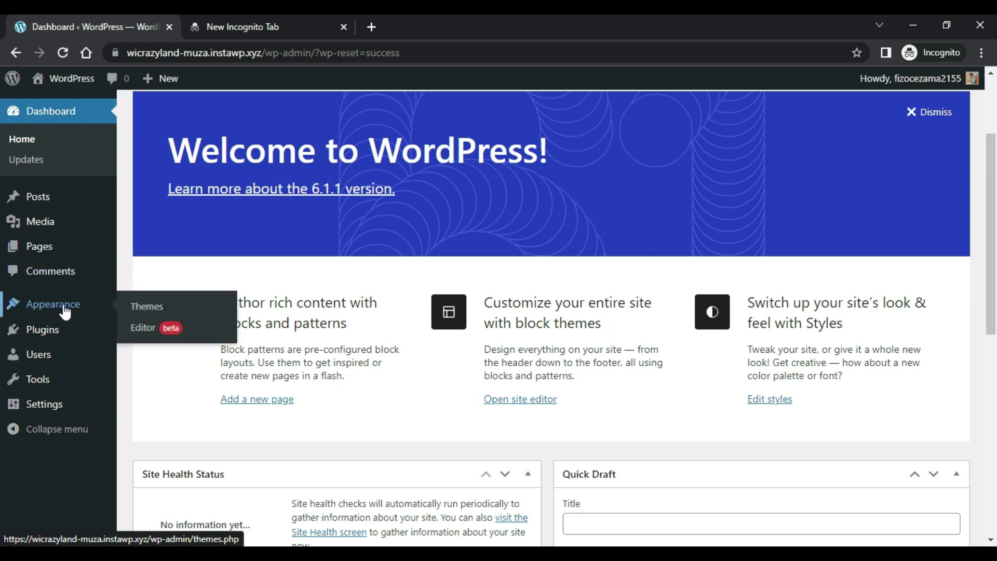
click(138, 310)
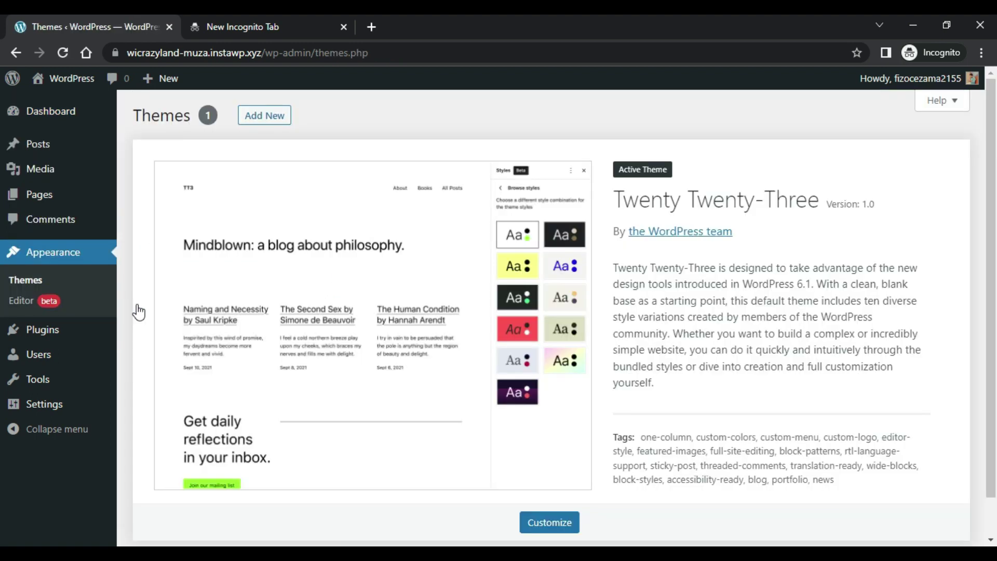
click(268, 123)
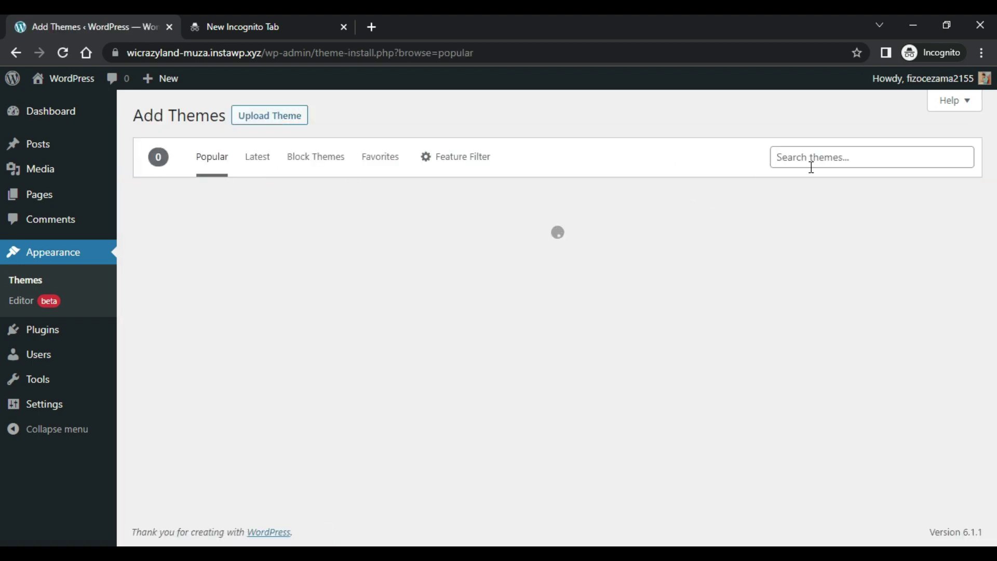
click(818, 157)
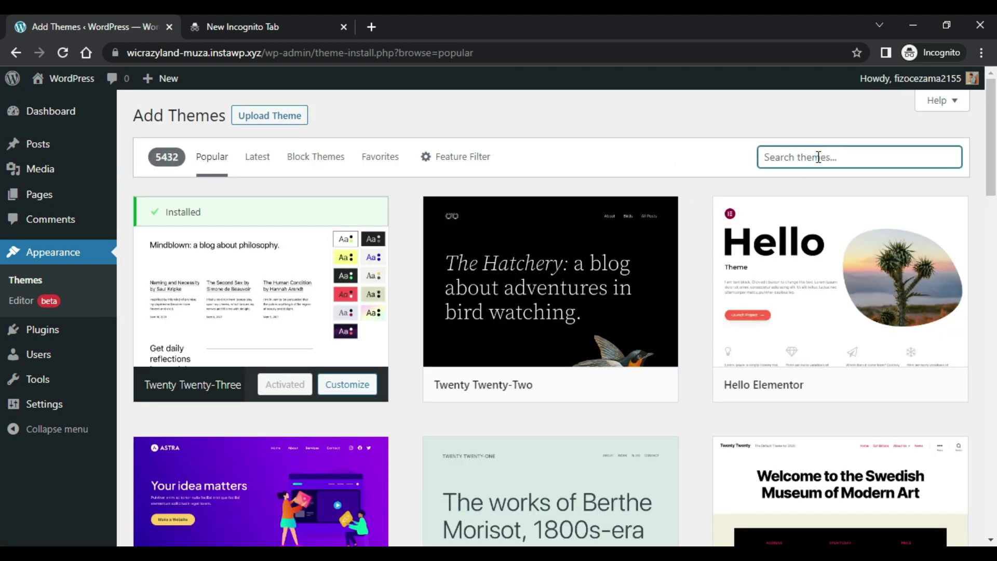
text(Th Shop Man)
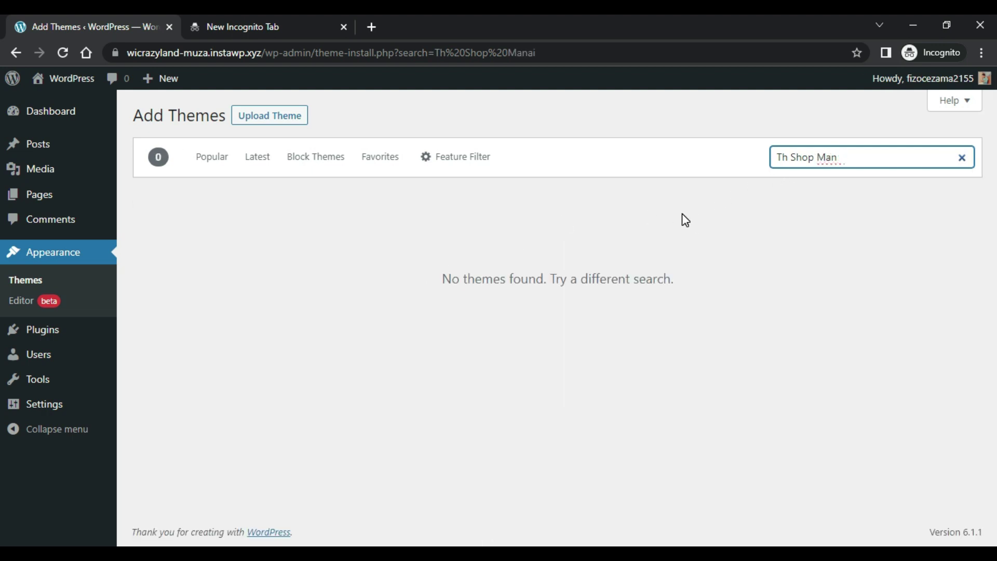
text(ia)
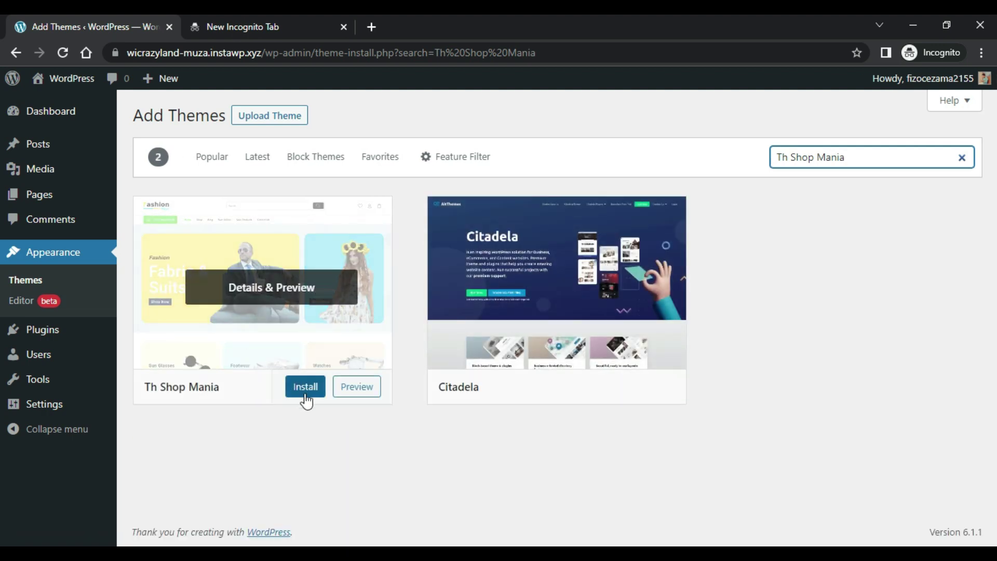
Step: Review the Th Shop Mania theme's details and preview, and install and activate the theme
click(264, 287)
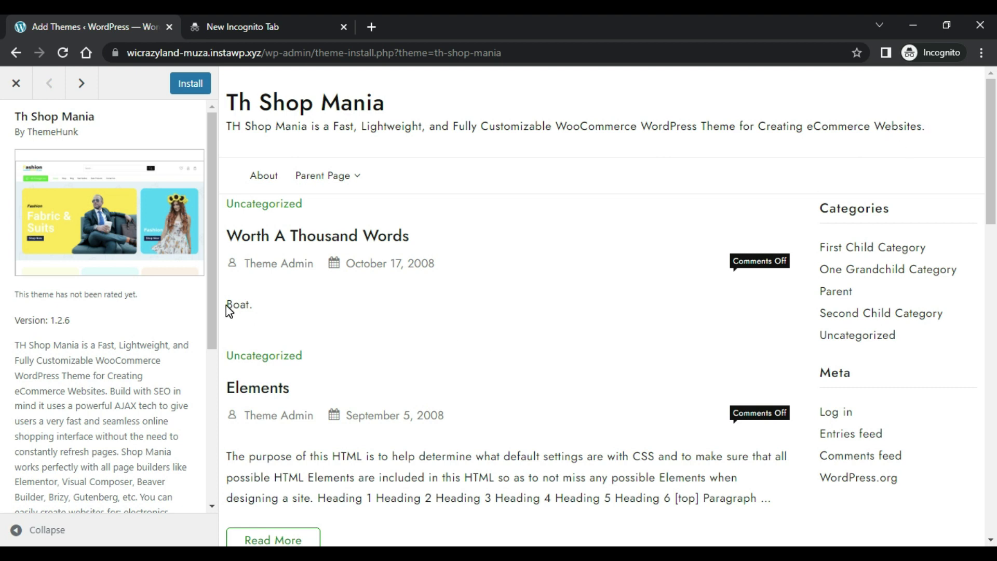
drag(213, 307, 213, 401)
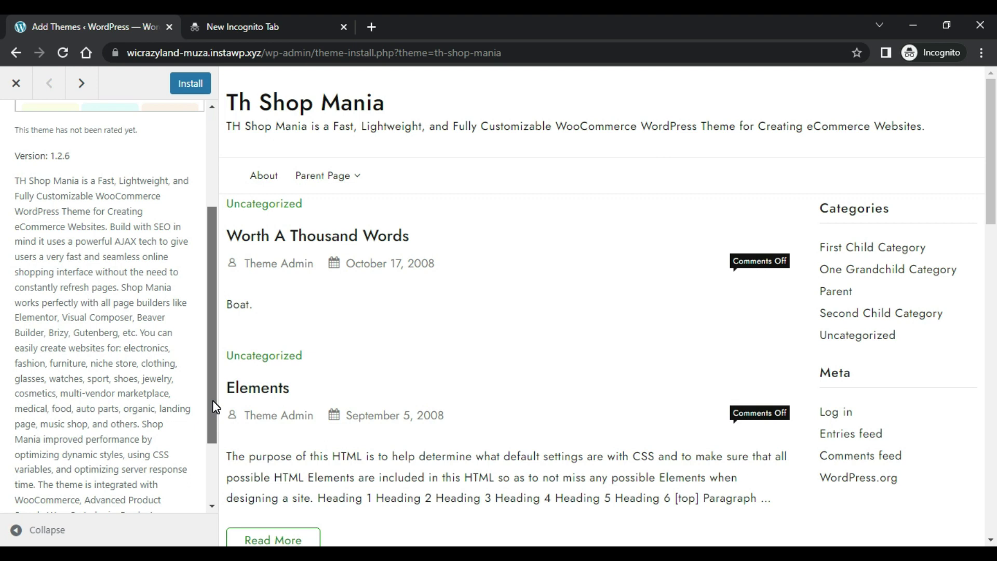
drag(212, 400, 206, 296)
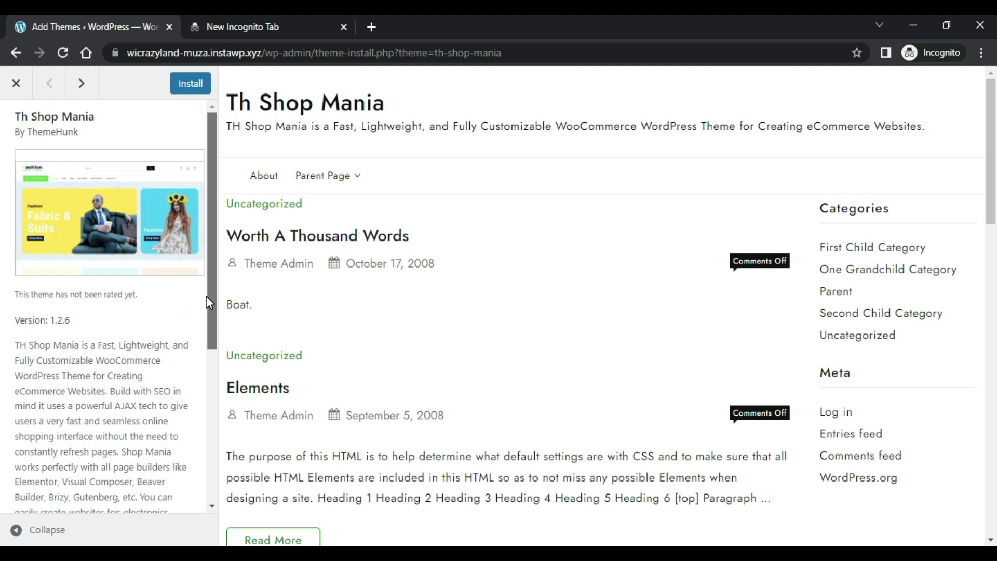
click(191, 84)
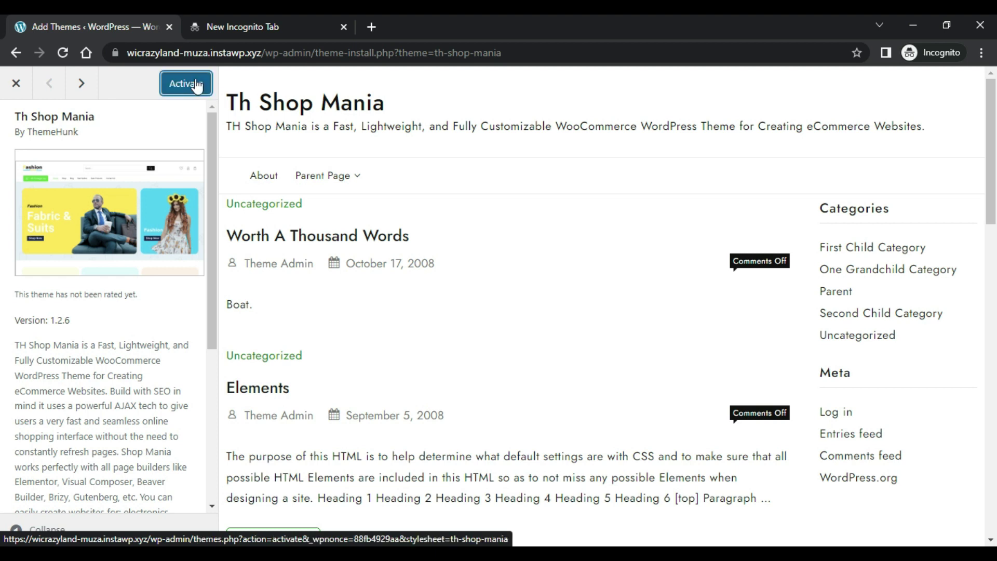
click(192, 85)
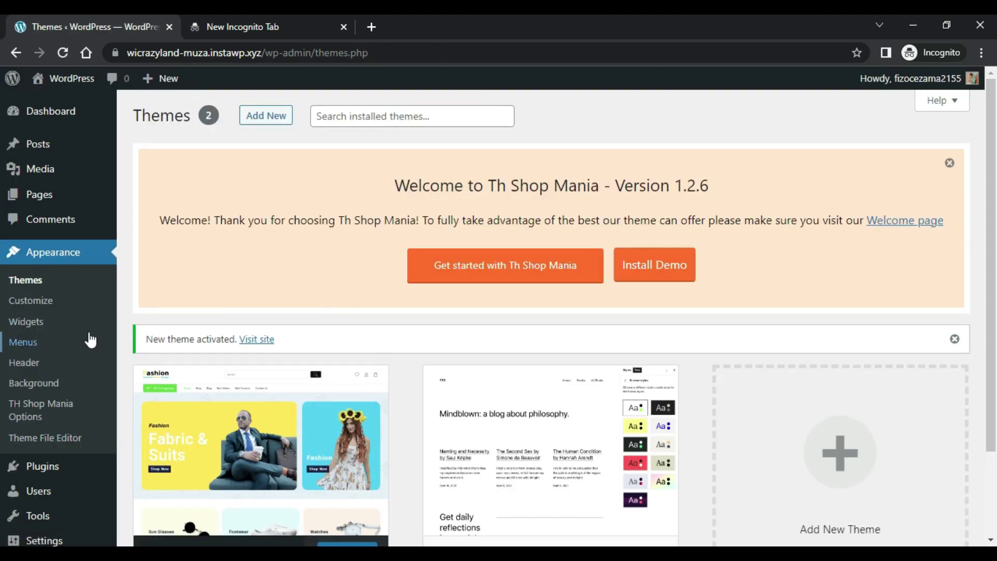
Step: From the recommended plugins in TH Shop Mania Options, install Hunk Companion, Th All In One Woo Cart and Lead Form Builder
click(35, 413)
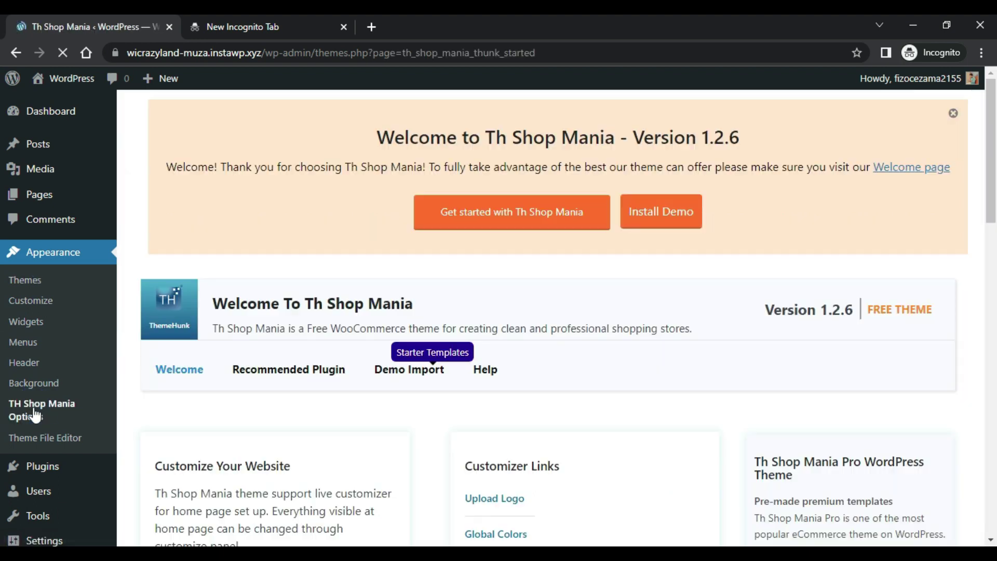
scroll(203, 385, down, 3)
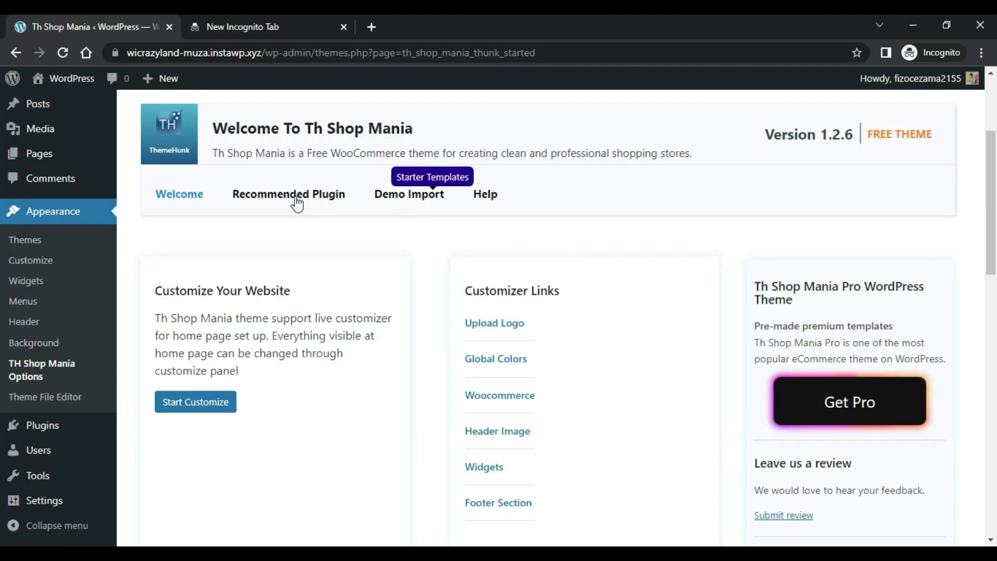
click(296, 201)
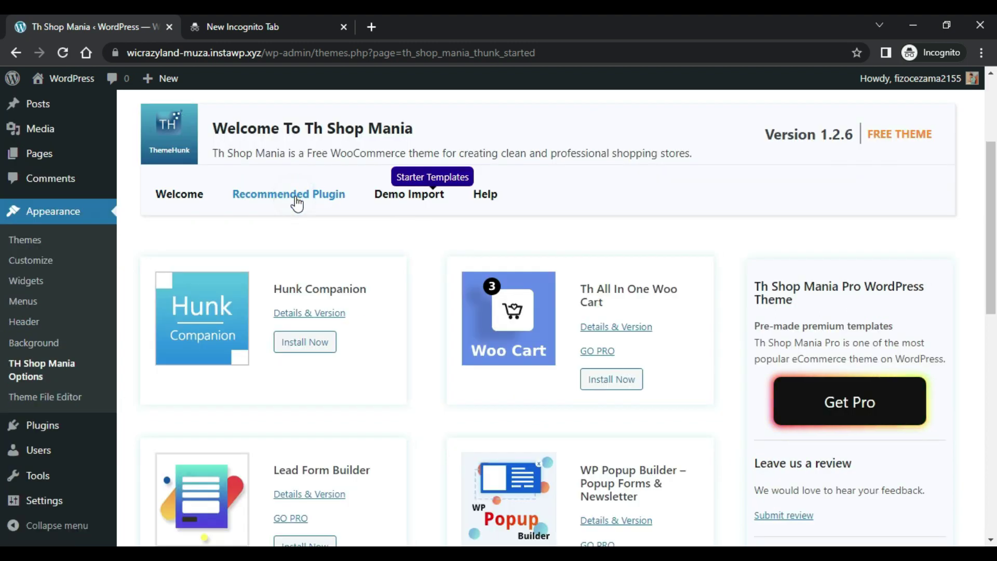
click(302, 347)
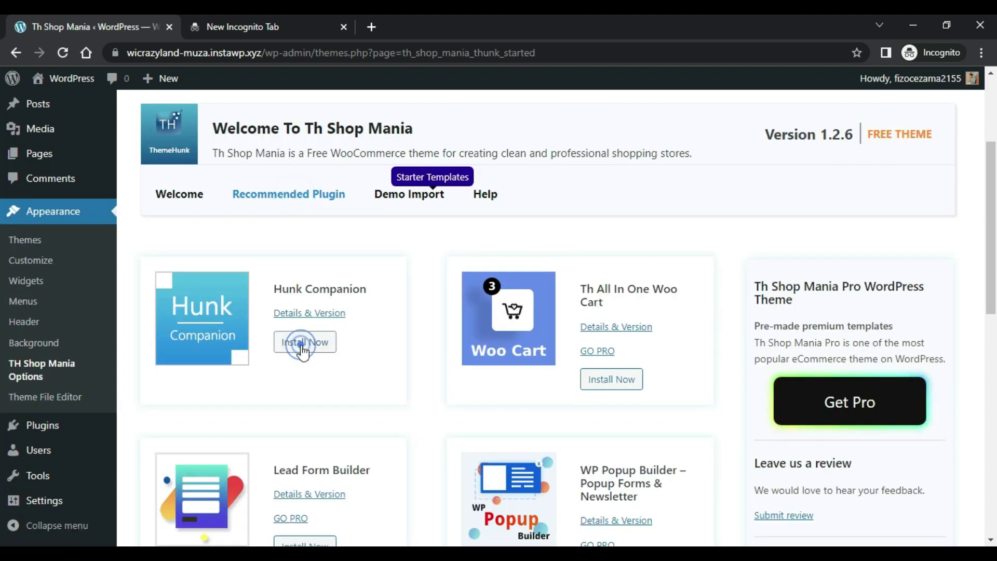
click(605, 390)
click(305, 543)
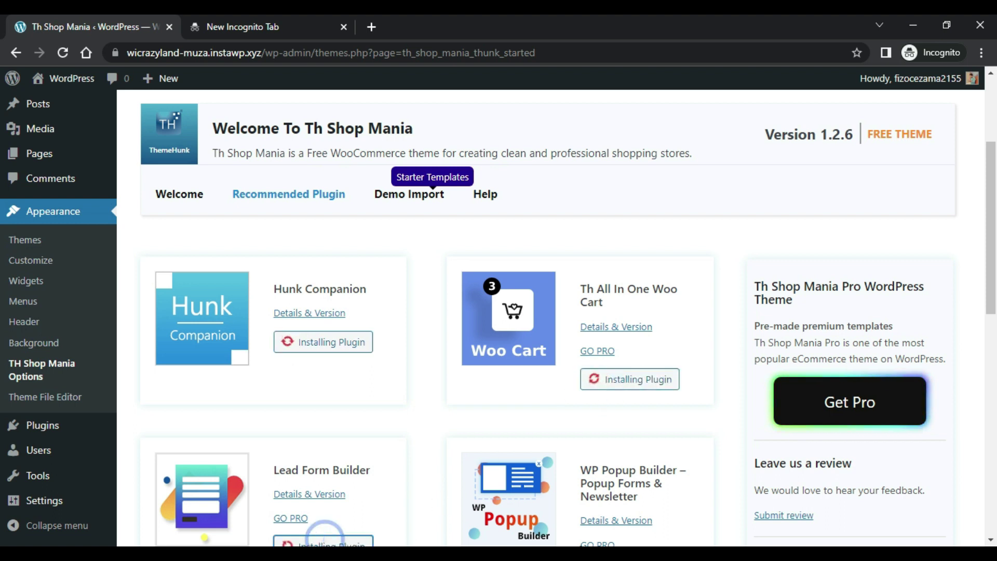
Step: Install the recommended plugins WP Popup Builder, Th Advance Product Search and Th Product Compare
scroll(686, 507, down, 5)
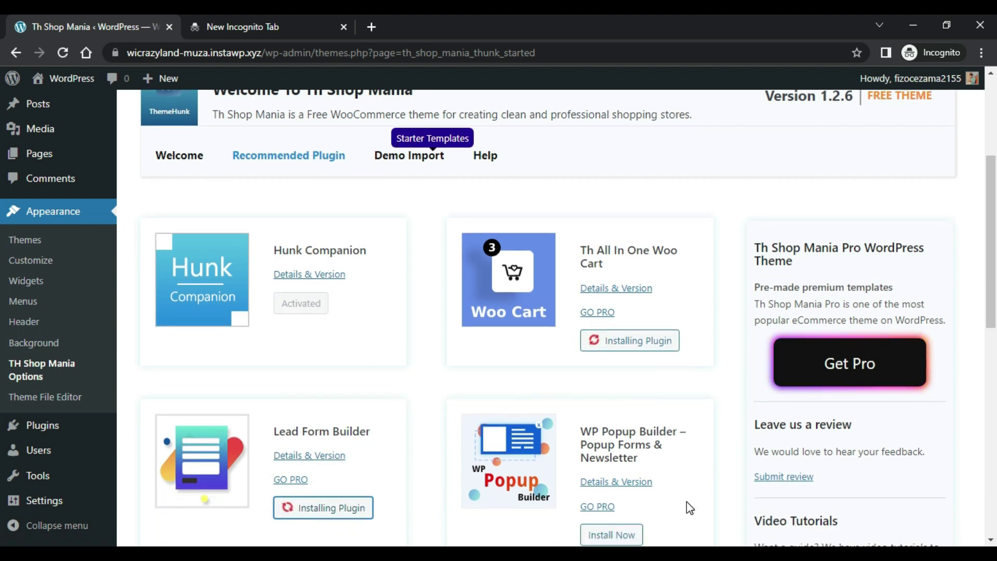
click(619, 340)
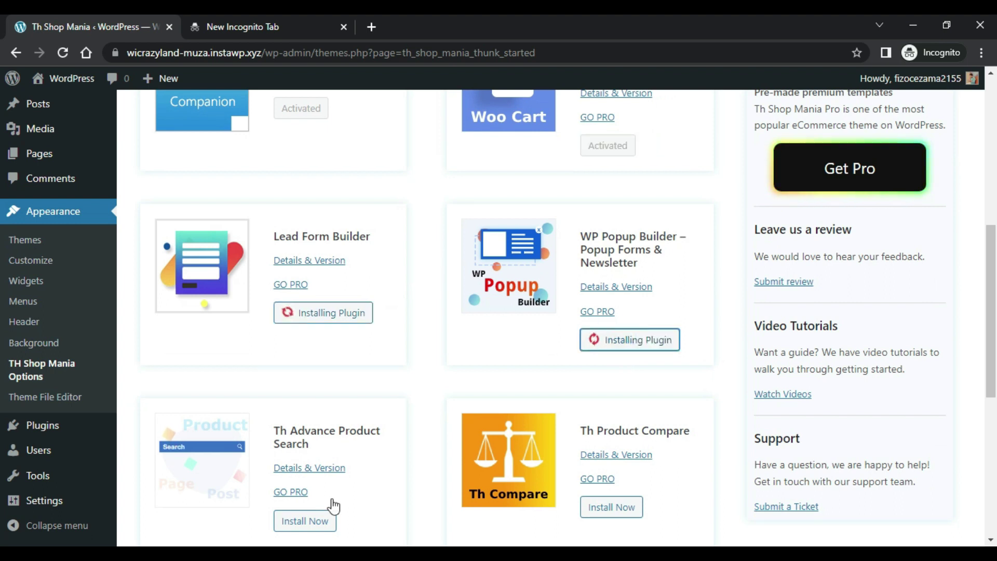
click(317, 520)
click(607, 507)
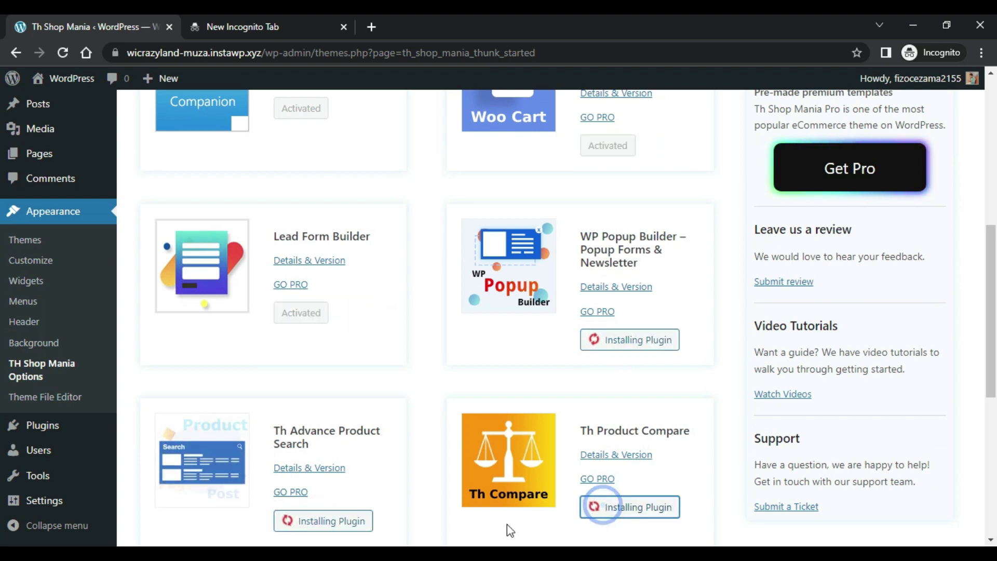
Step: Install the recommended plugins Th Variation Swatches and YITH WooCommerce Wishlist
scroll(470, 530, down, 5)
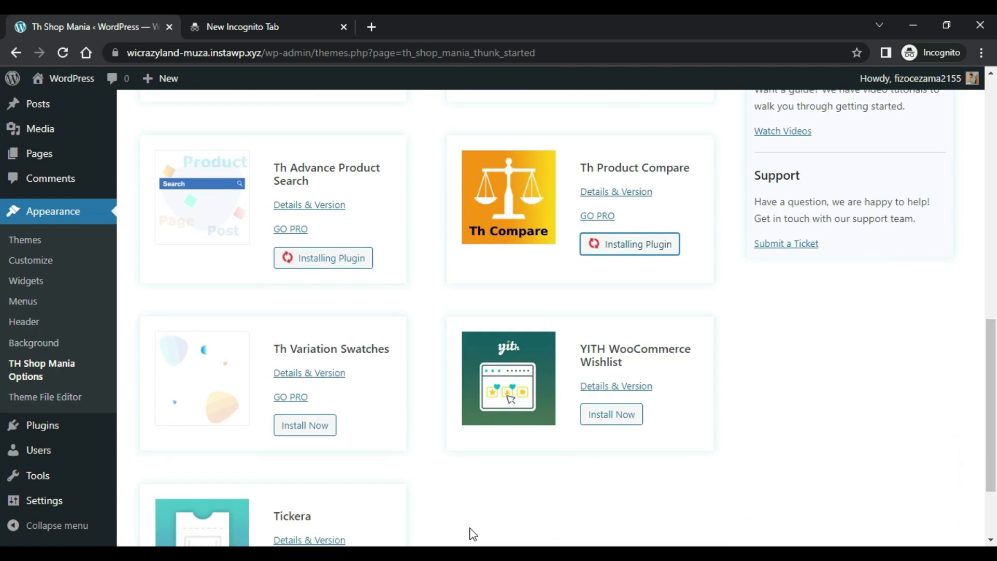
click(305, 427)
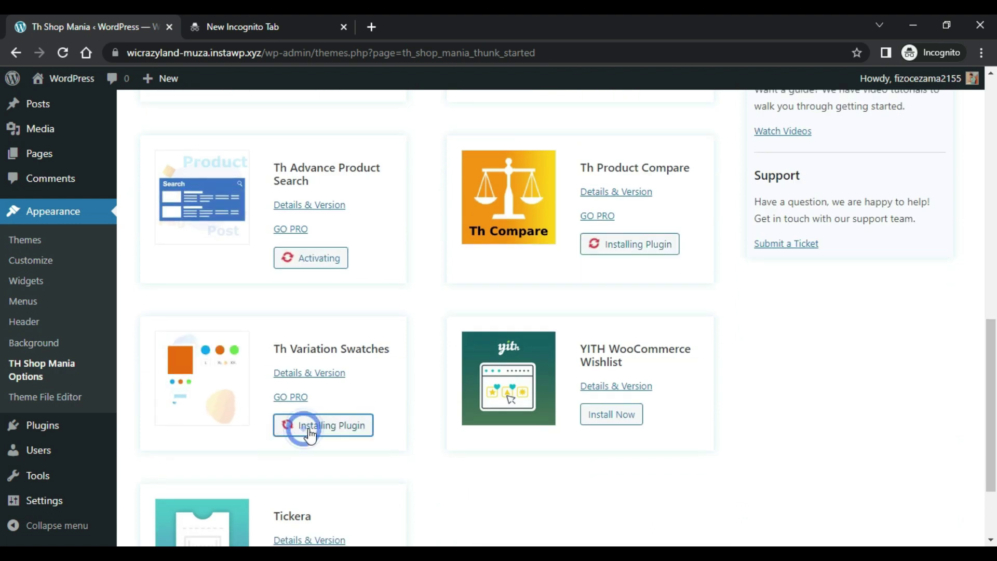
click(611, 415)
scroll(467, 465, down, 2)
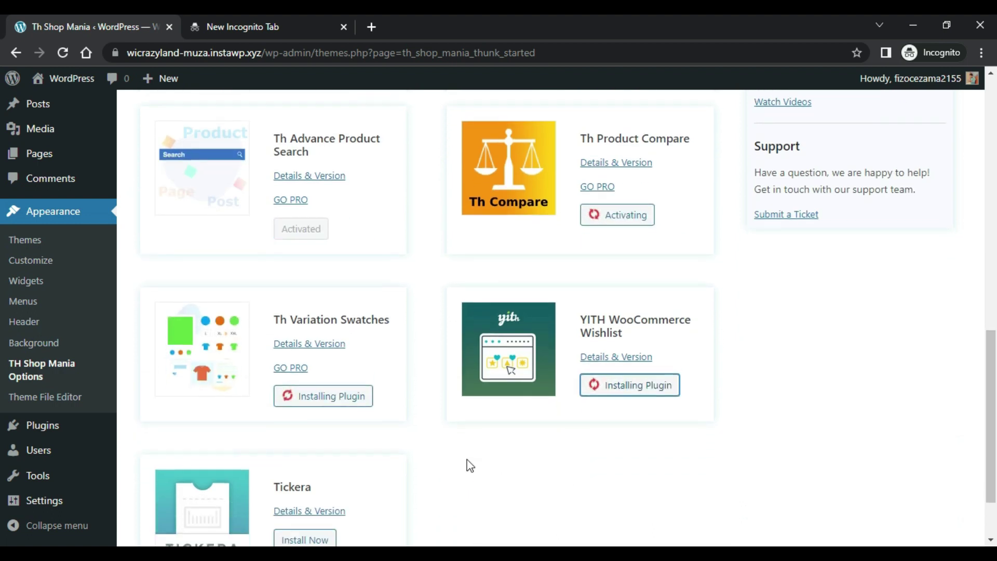
scroll(470, 465, down, 1)
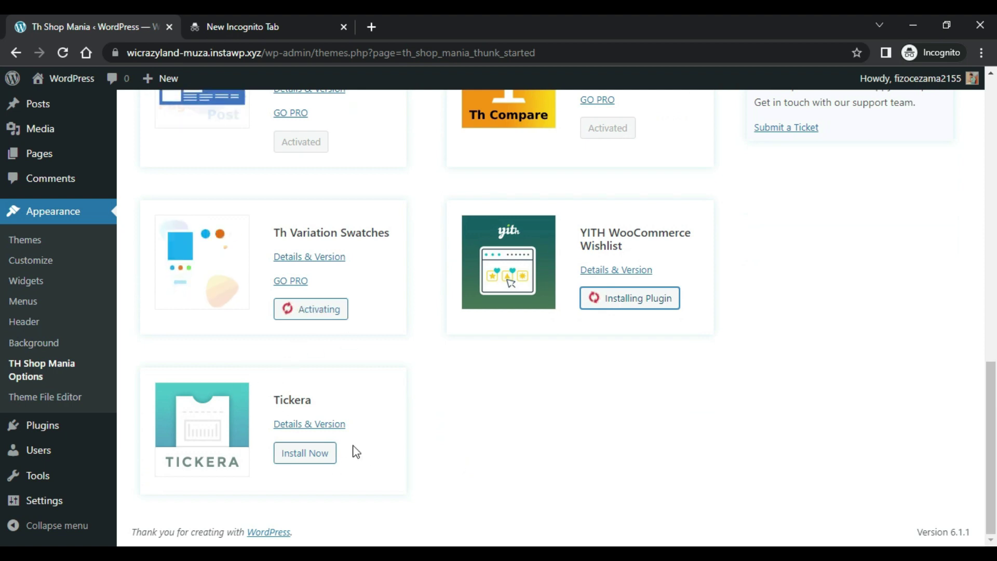
Step: Open the library of importable demo sites from the theme's Demo Import options
scroll(430, 332, up, 3)
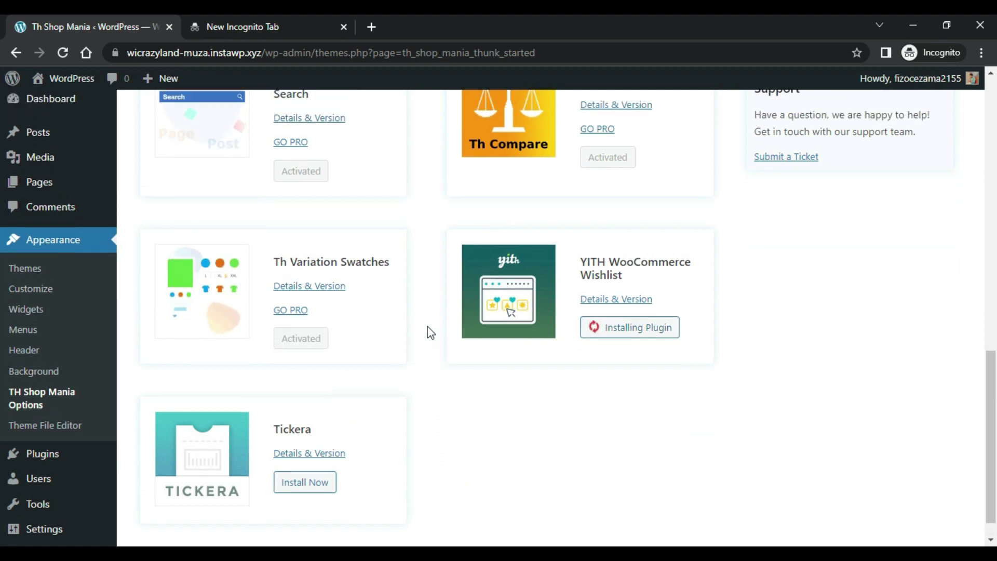
scroll(430, 333, up, 15)
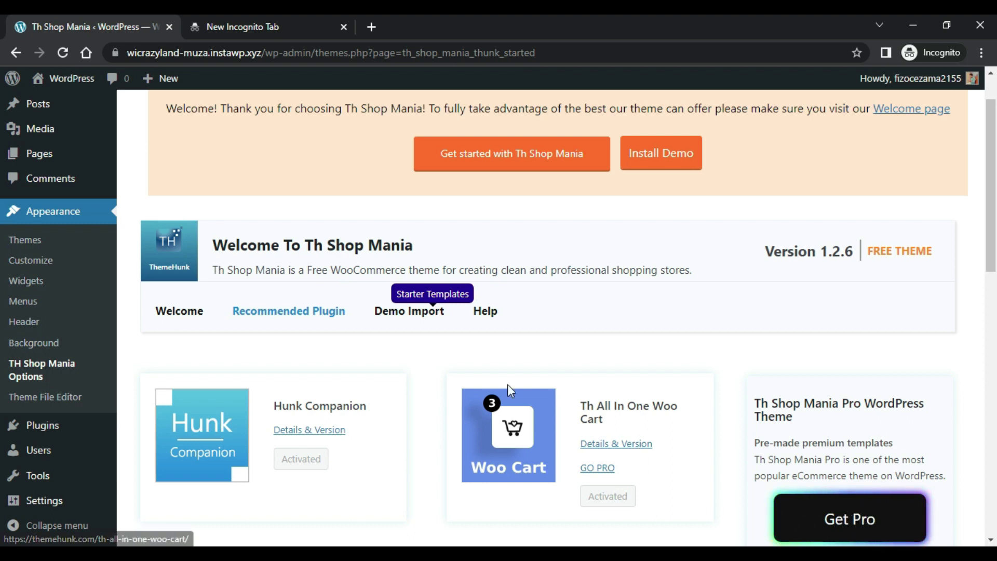
click(407, 318)
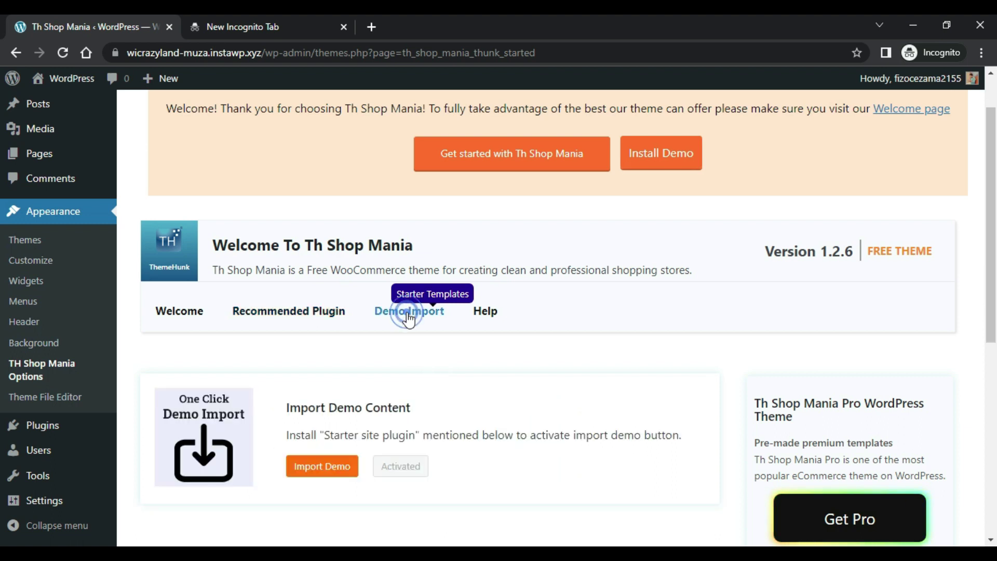
click(322, 466)
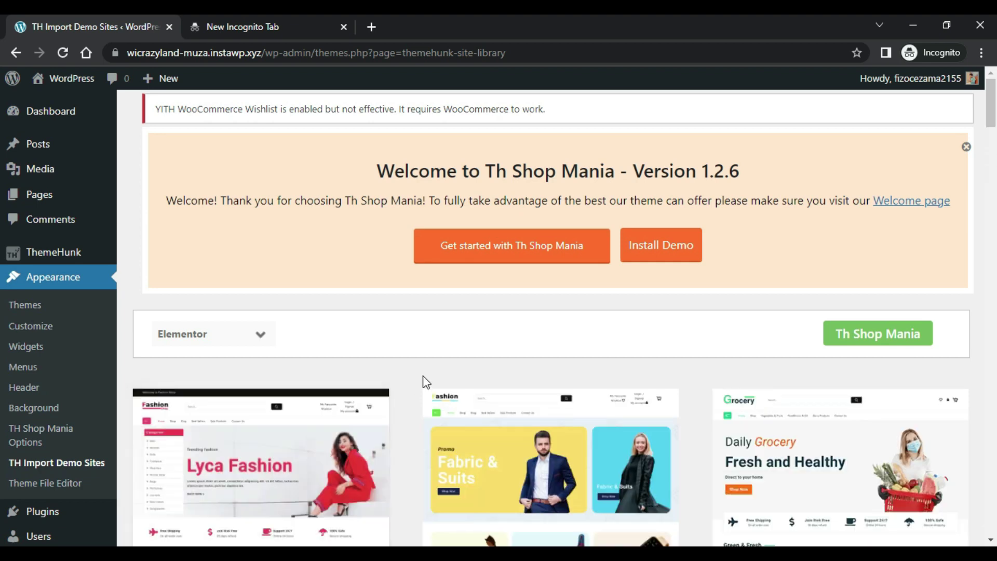
Step: Browse the Elementor demo sites available for Th Shop Mania, comparing the free and PRO templates
scroll(696, 415, down, 2)
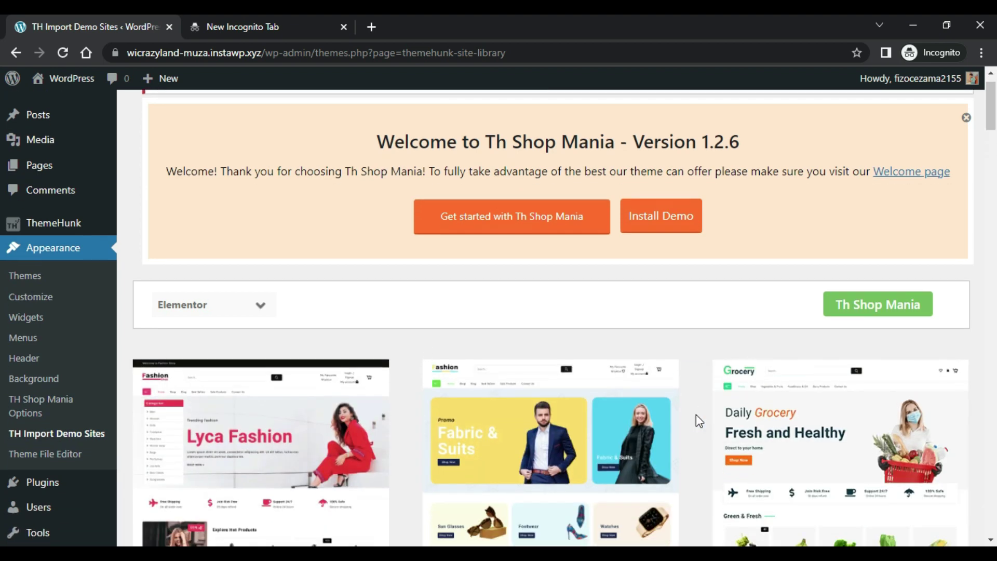
scroll(696, 415, down, 4)
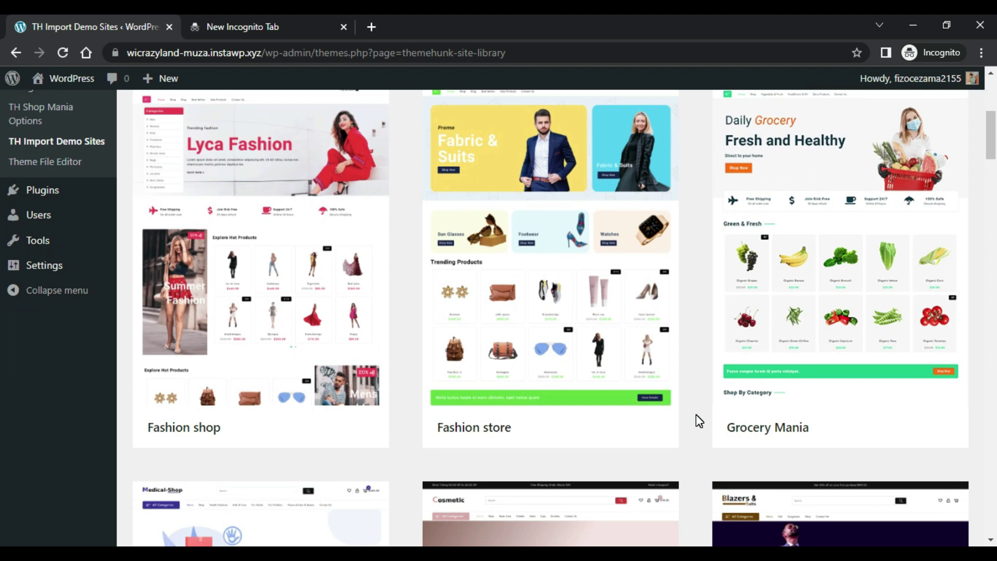
scroll(696, 415, down, 1)
scroll(695, 415, down, 5)
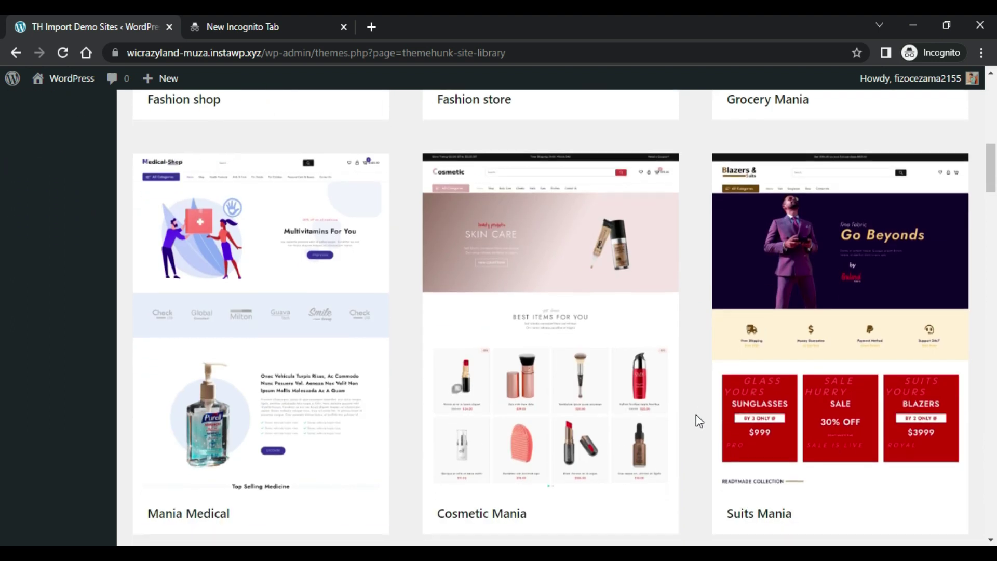
scroll(695, 415, down, 10)
scroll(696, 415, down, 5)
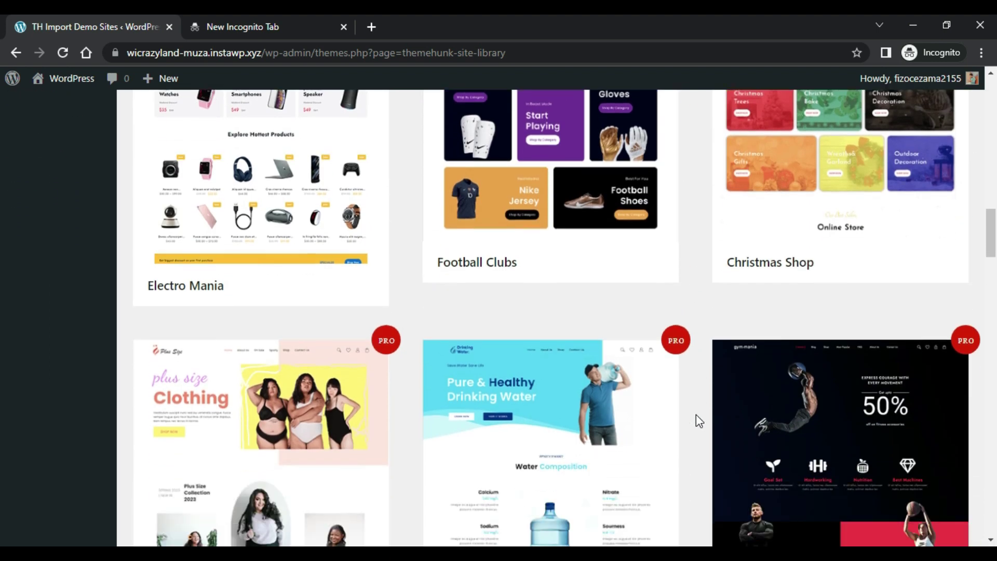
scroll(695, 414, down, 20)
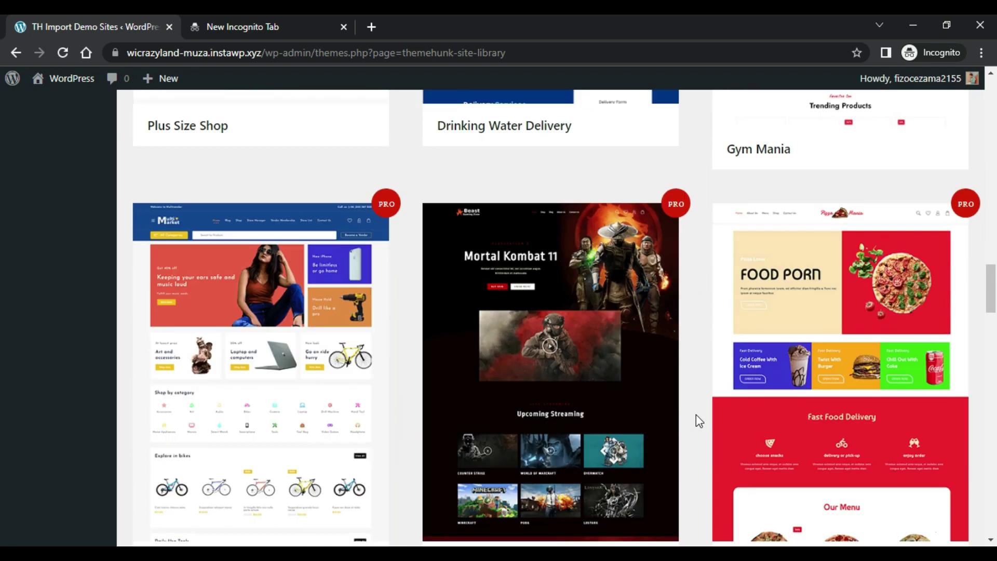
scroll(696, 415, down, 20)
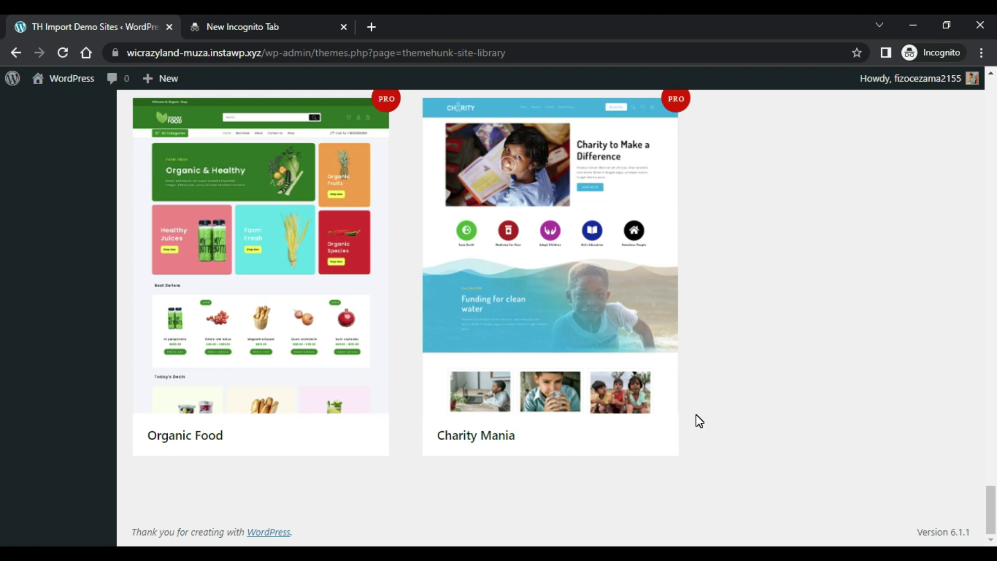
key(Home)
scroll(696, 414, down, 5)
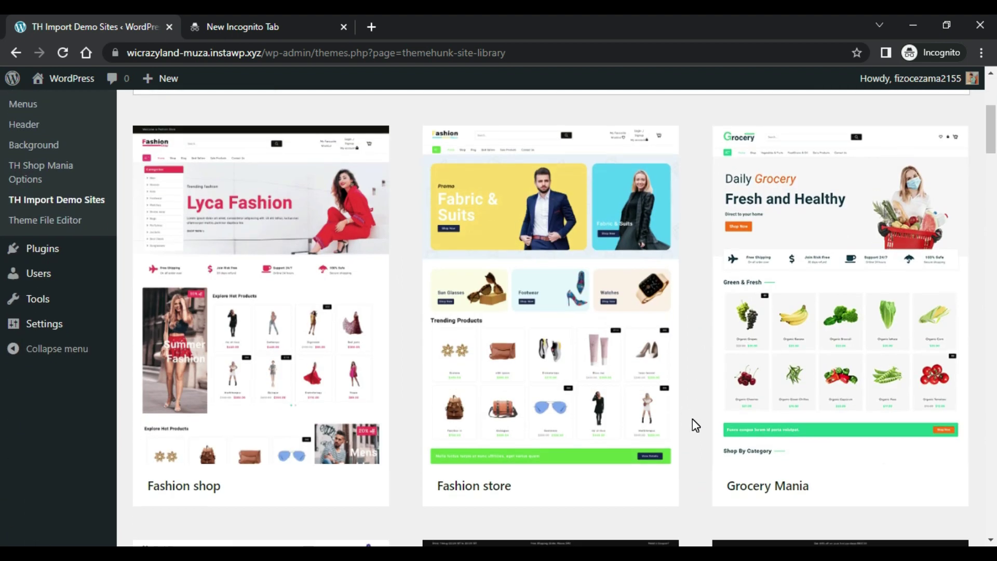
scroll(693, 418, down, 2)
scroll(695, 425, down, 5)
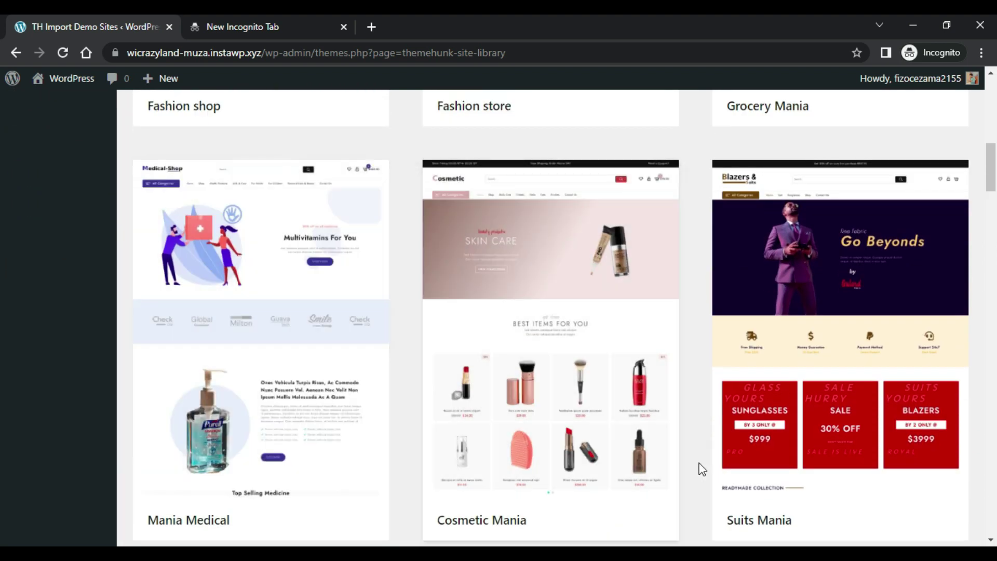
Step: Open the Mania Medical demo site from the library and install its required plugins
mouse_move(263, 509)
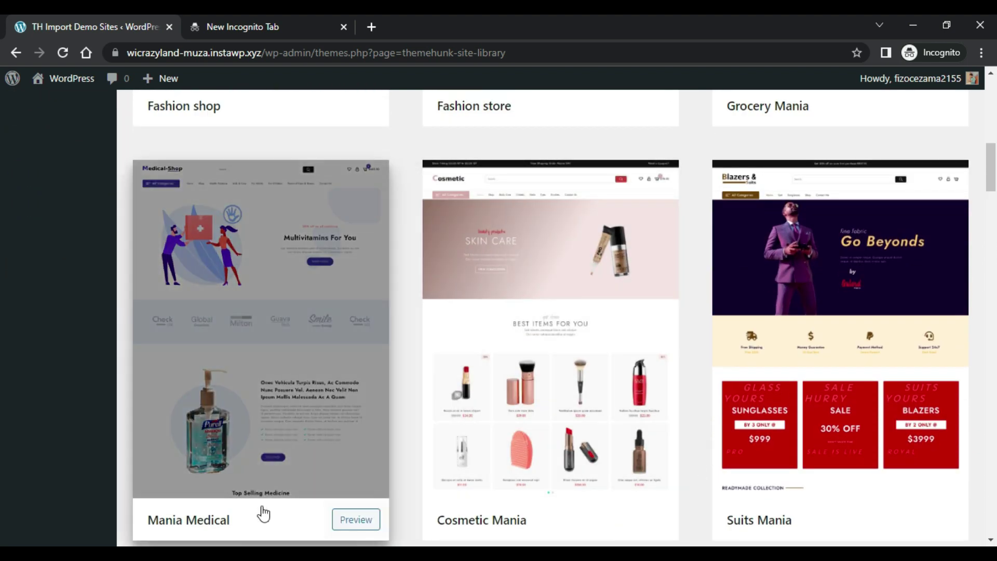
click(258, 476)
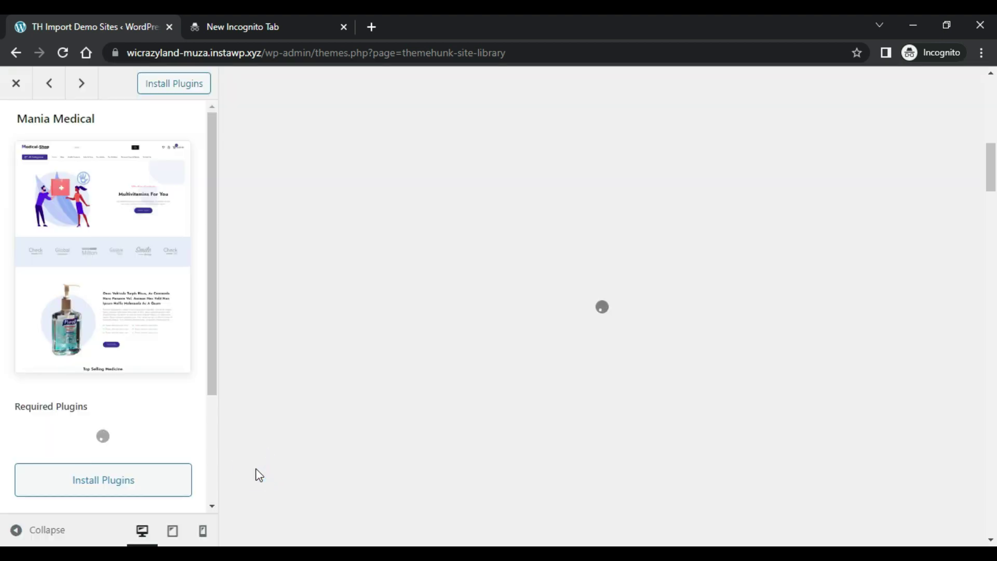
drag(216, 382, 216, 405)
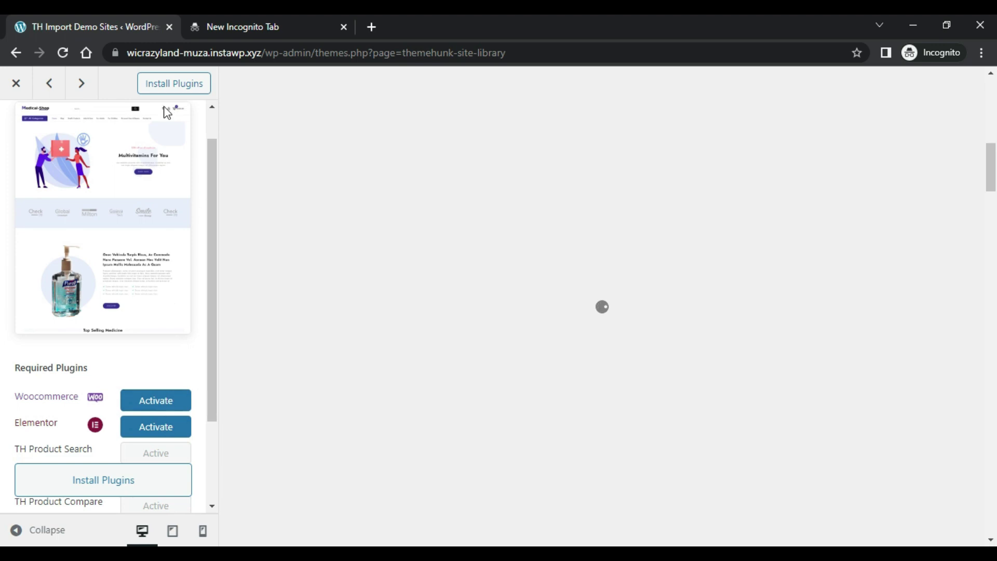
click(164, 89)
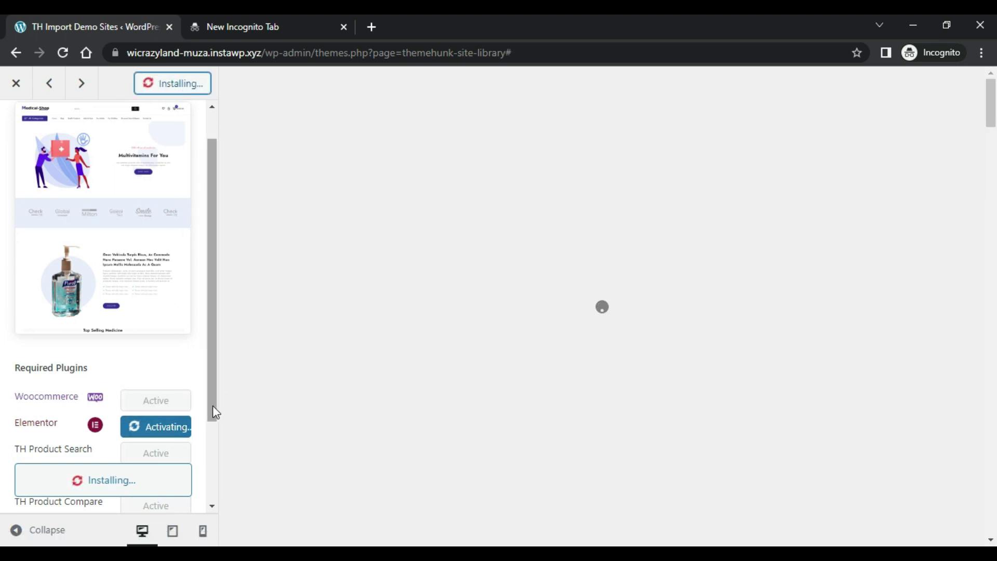
Step: Import the Mania Medical demo site and confirm the import
drag(216, 413, 214, 480)
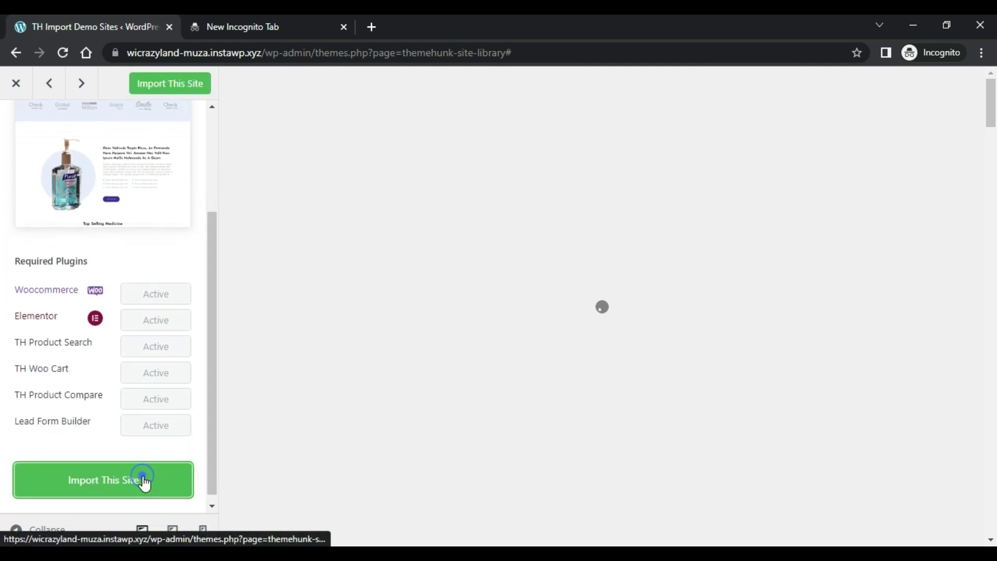
click(143, 482)
click(575, 259)
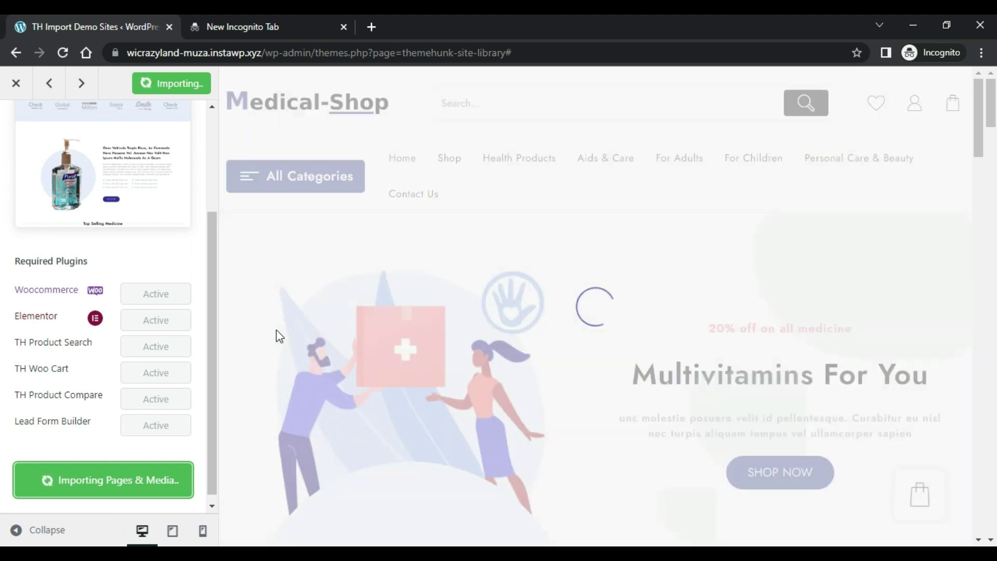
scroll(213, 275, down, 1)
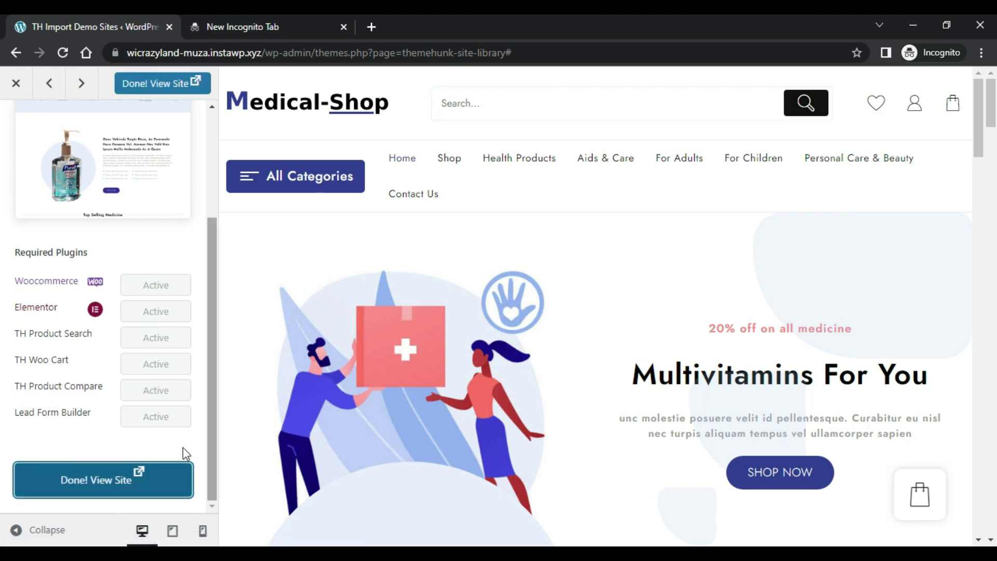
Step: View the imported site, close the spare empty tab and open the site in the theme customizer
click(121, 481)
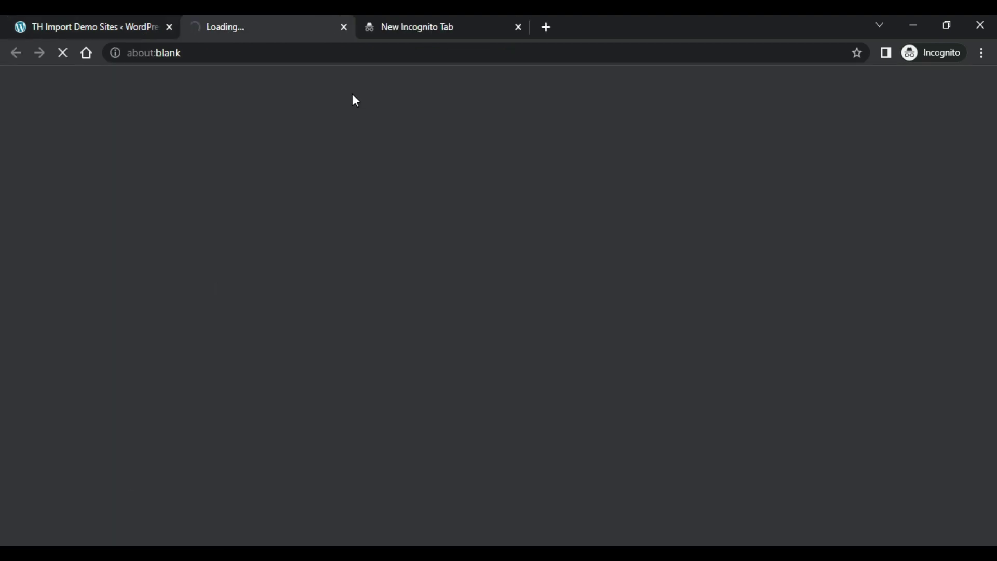
click(517, 27)
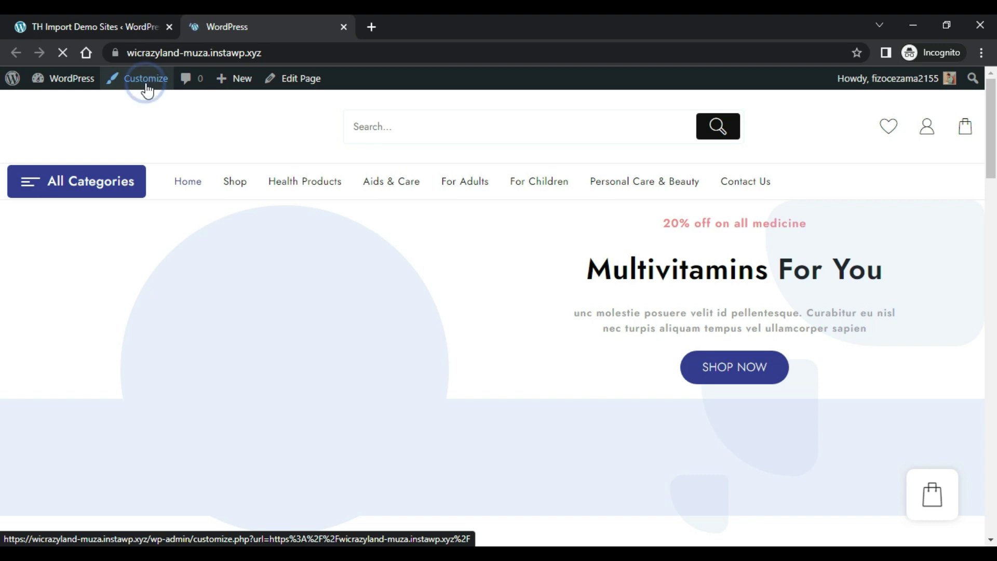
click(165, 90)
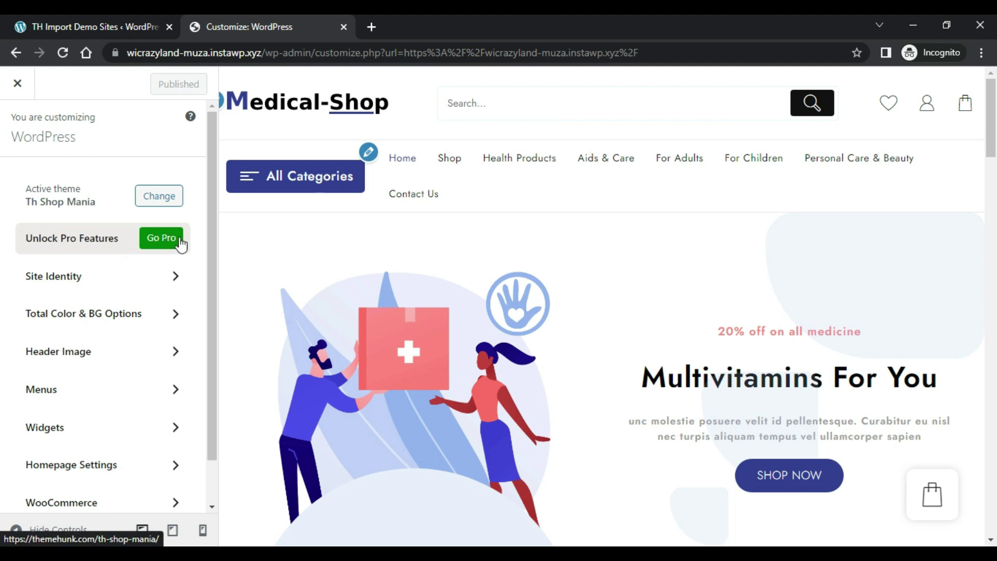
Step: Review the Site Identity settings for the logo, site title, tagline and site icon
click(138, 282)
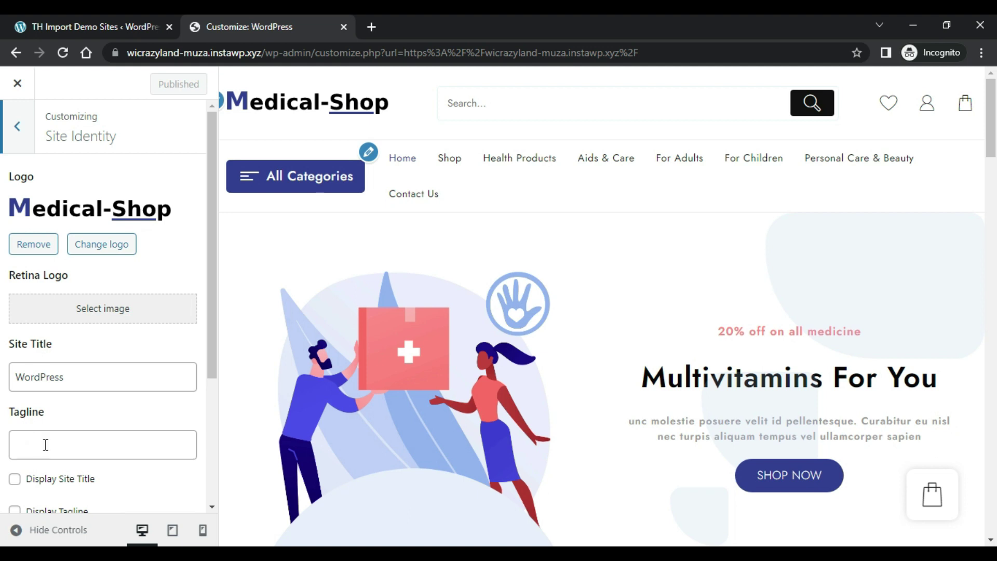
drag(214, 367, 223, 460)
scroll(210, 483, down, 1)
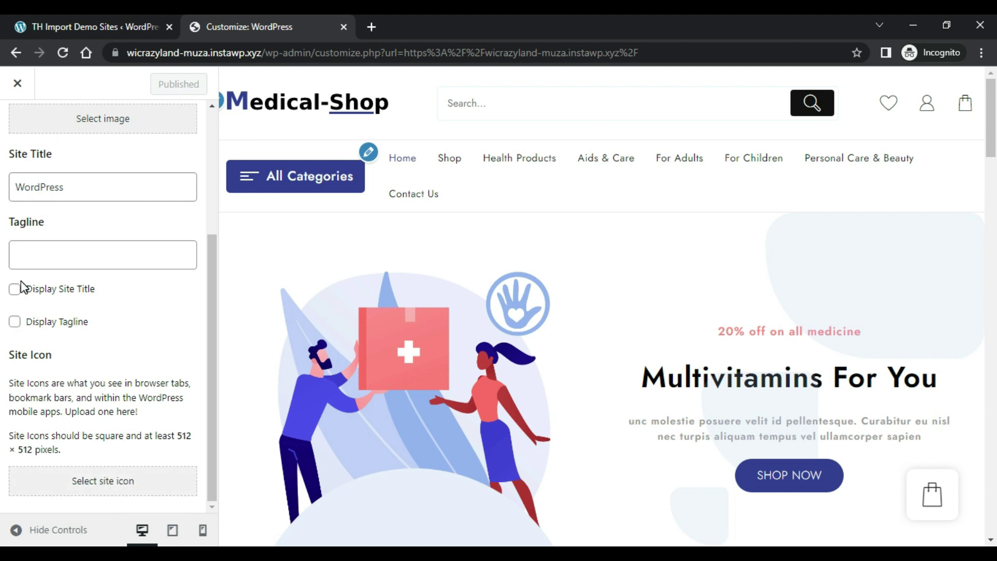
scroll(212, 332, up, 4)
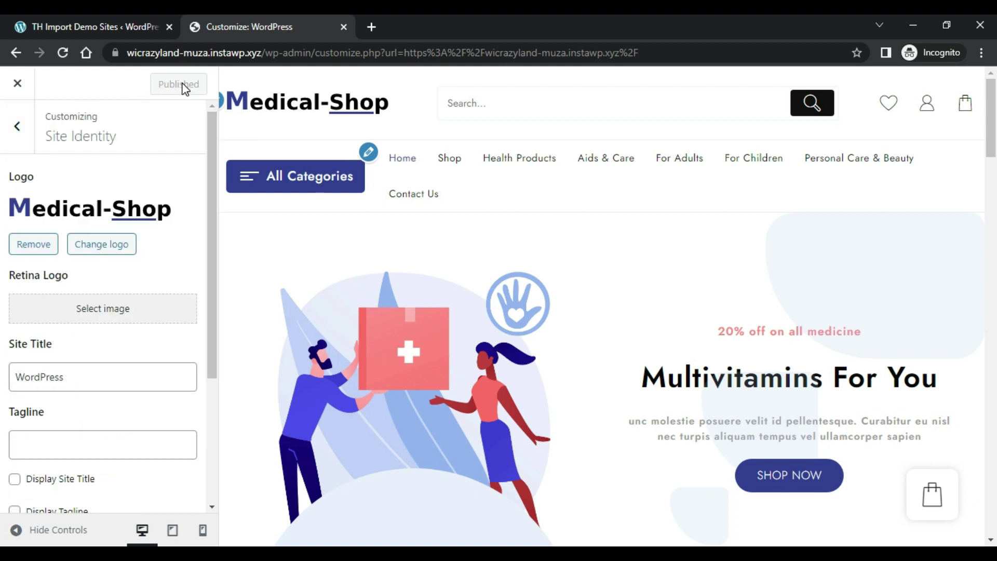
click(16, 126)
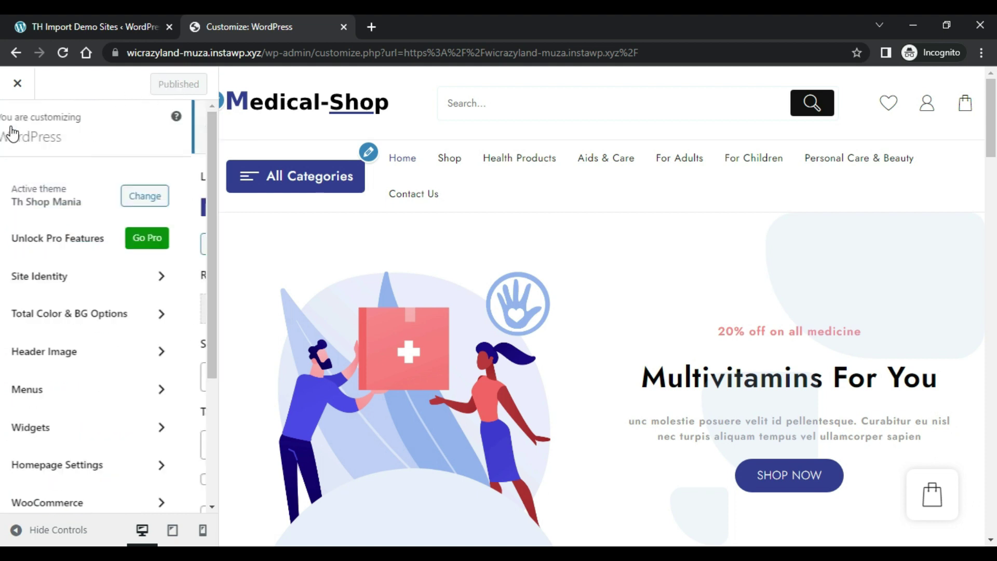
Step: Set the global theme color to light blue #4facff
click(126, 326)
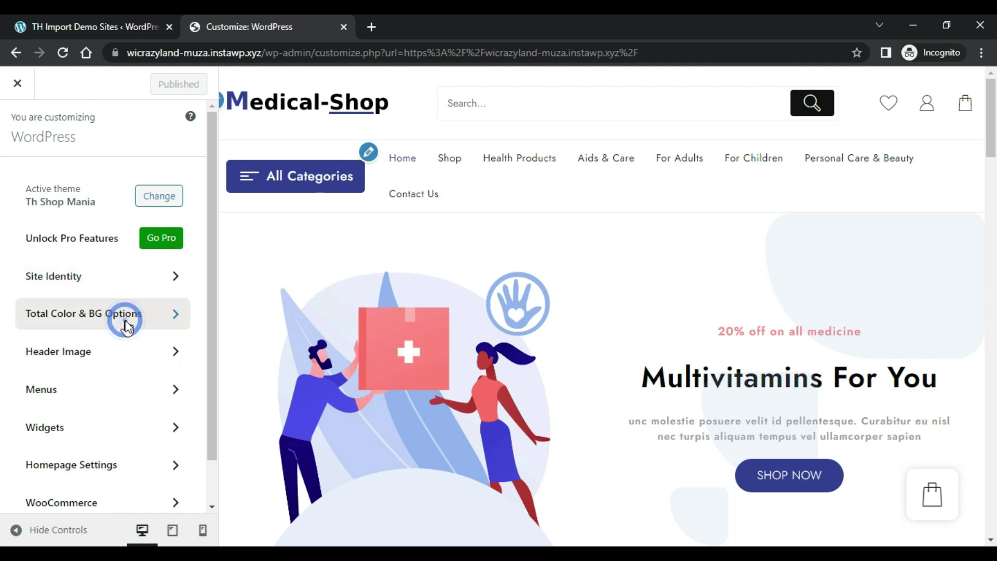
click(76, 196)
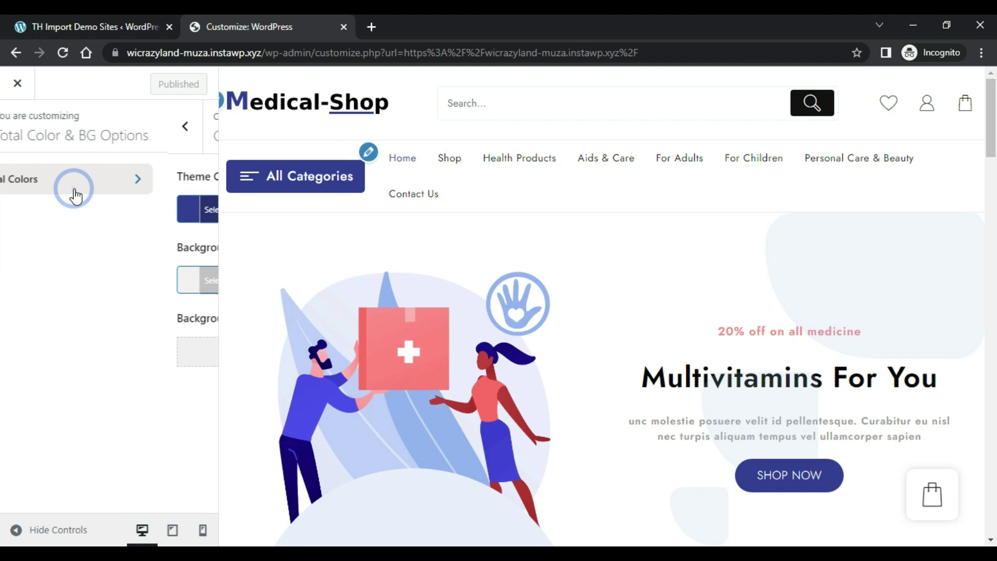
click(48, 210)
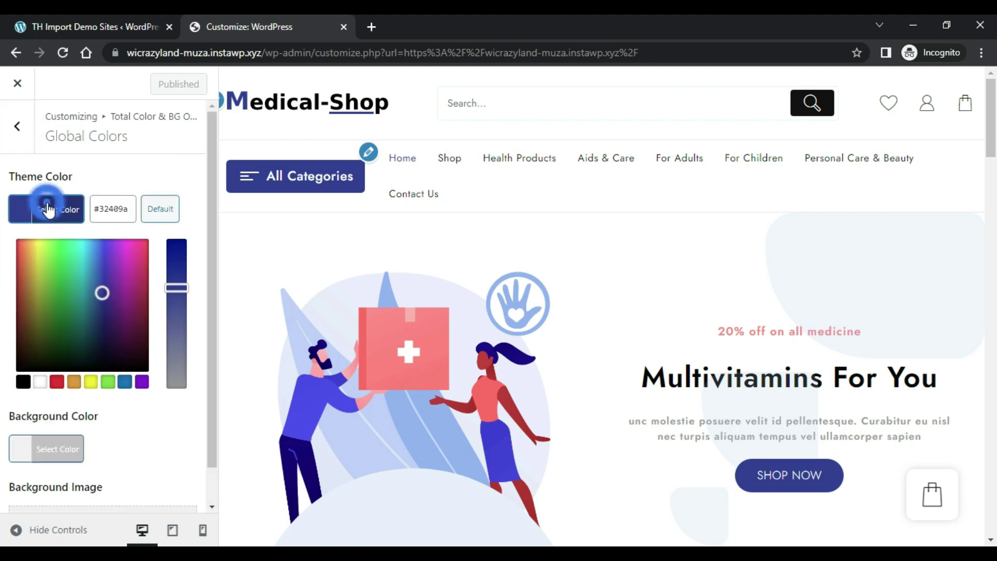
drag(81, 257, 90, 235)
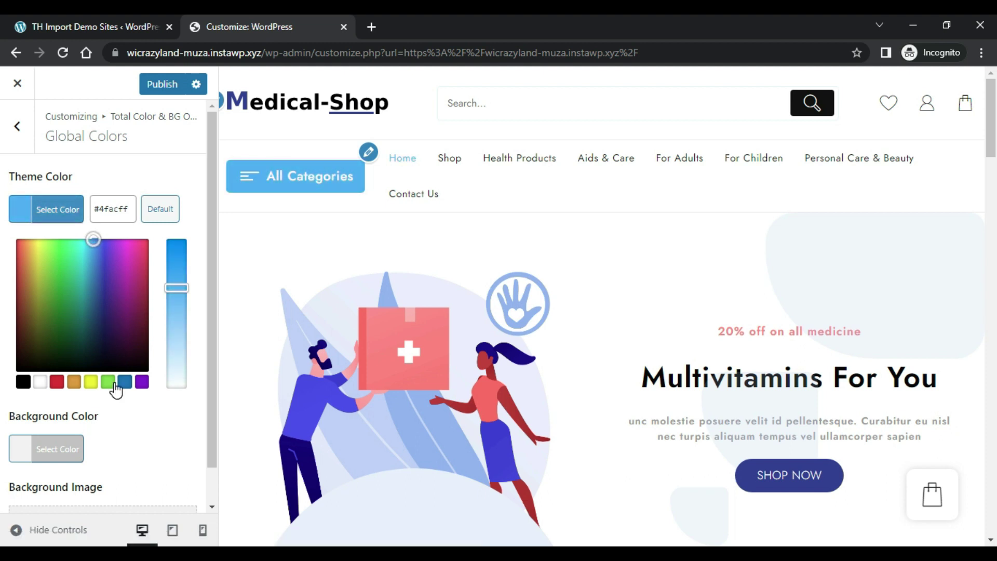
Step: Set the global background color to the muted green #aad68d, starting from the green preset
click(81, 447)
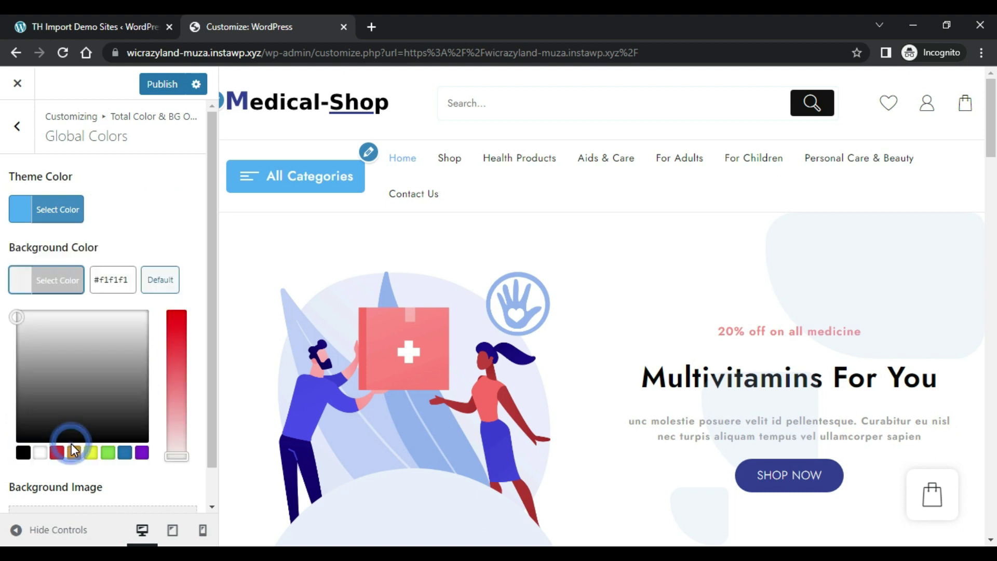
click(108, 452)
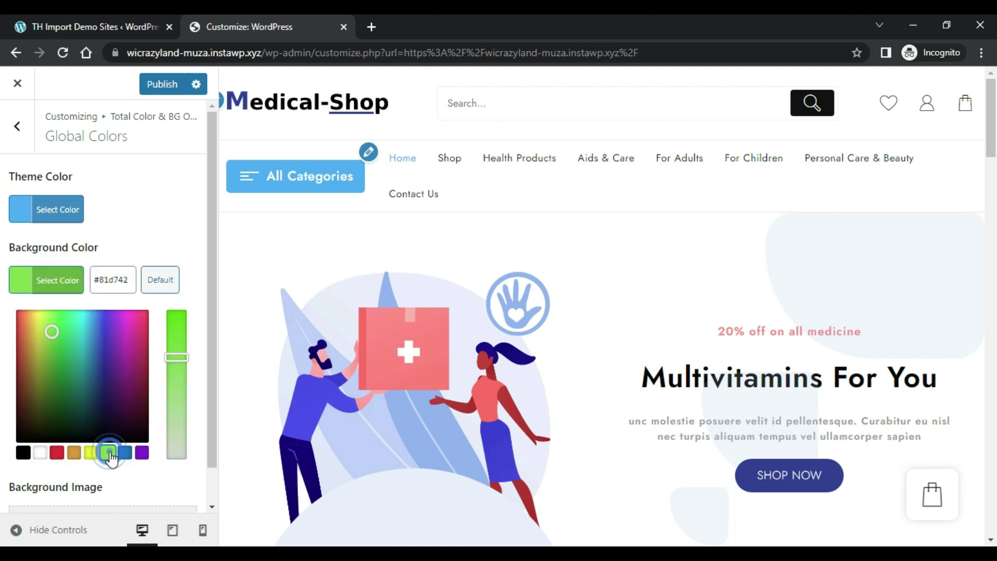
drag(174, 357, 186, 408)
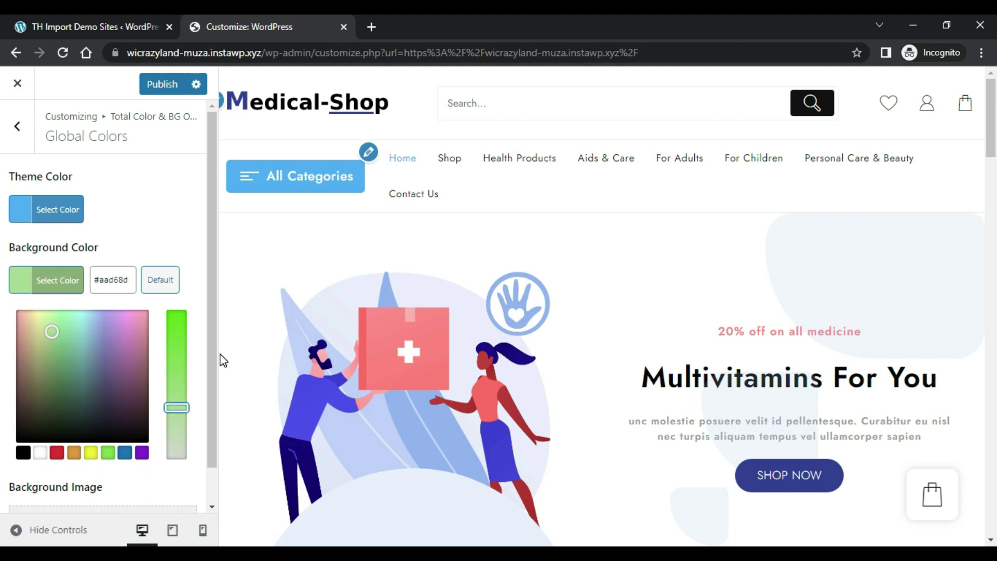
drag(216, 358, 229, 462)
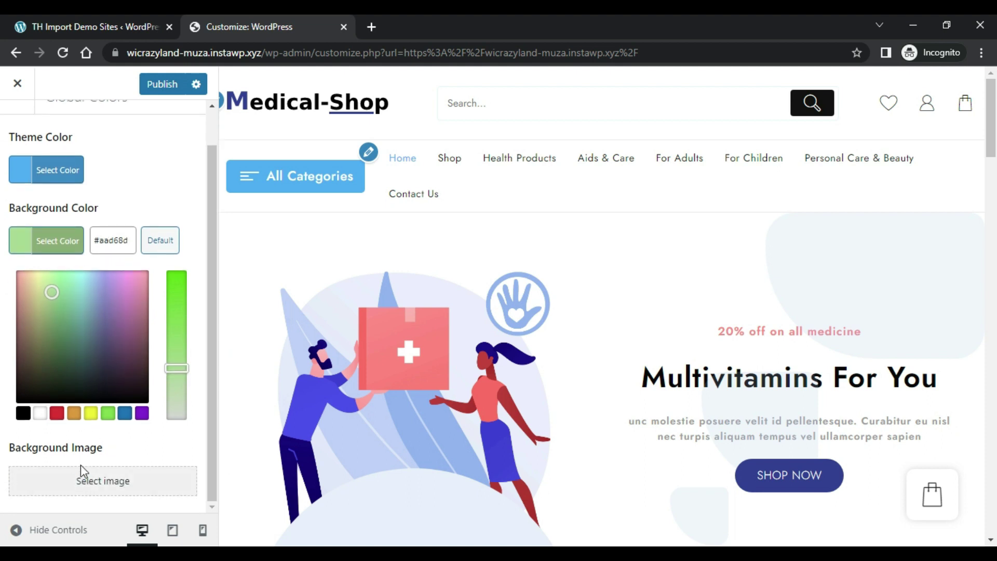
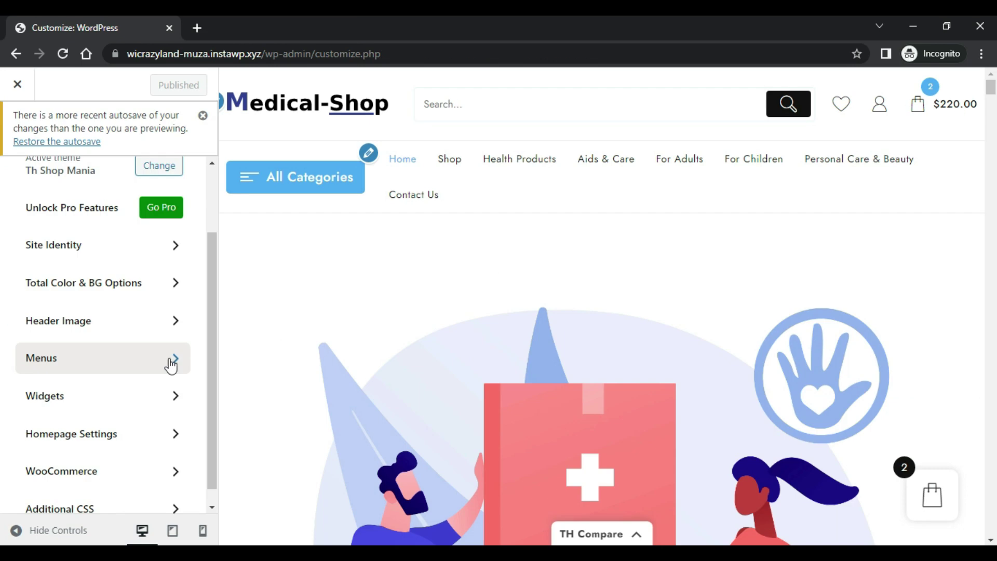
Step: Open Menu 1 in the customizer's menus and move For Children above Aids & Care
click(170, 360)
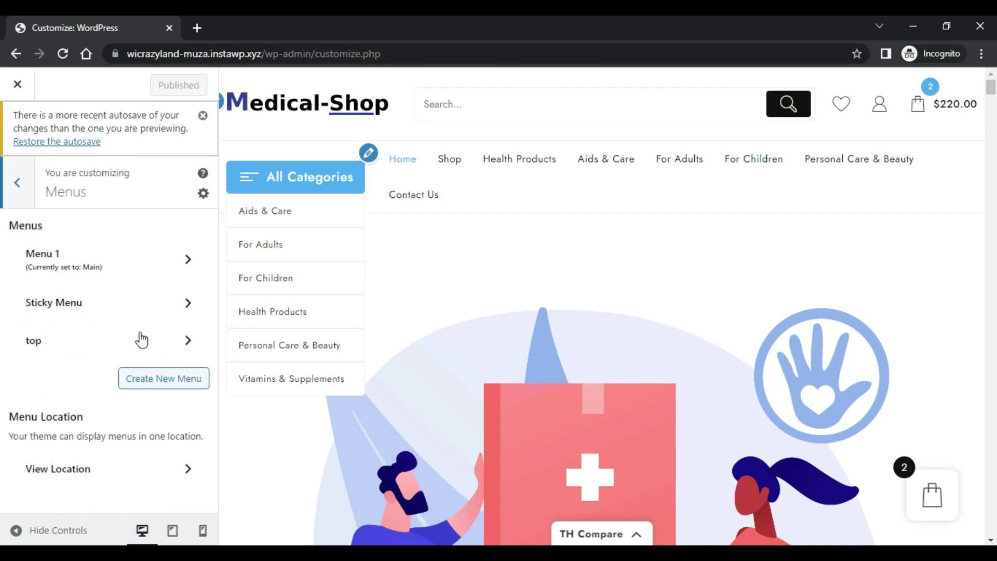
click(121, 253)
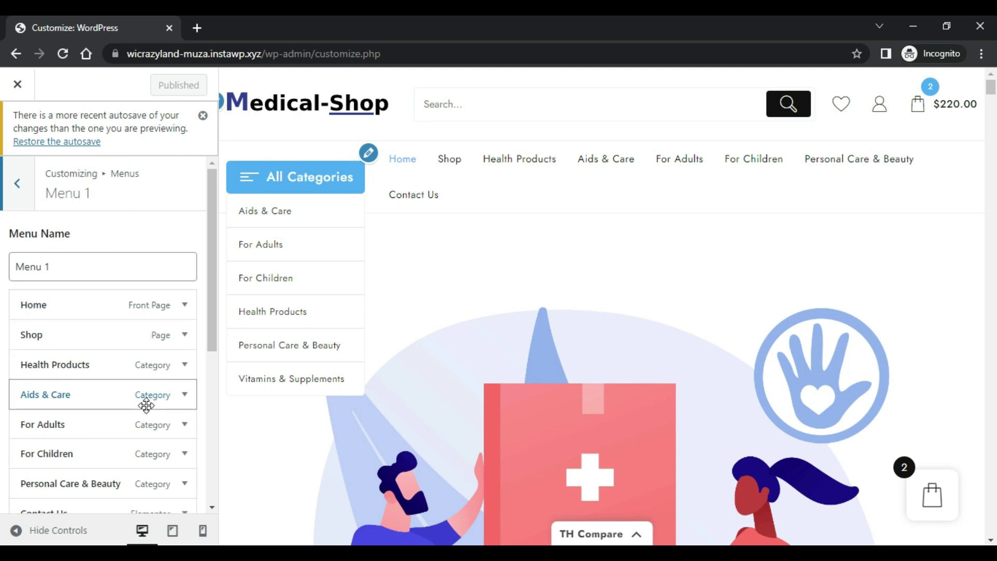
drag(129, 452, 127, 390)
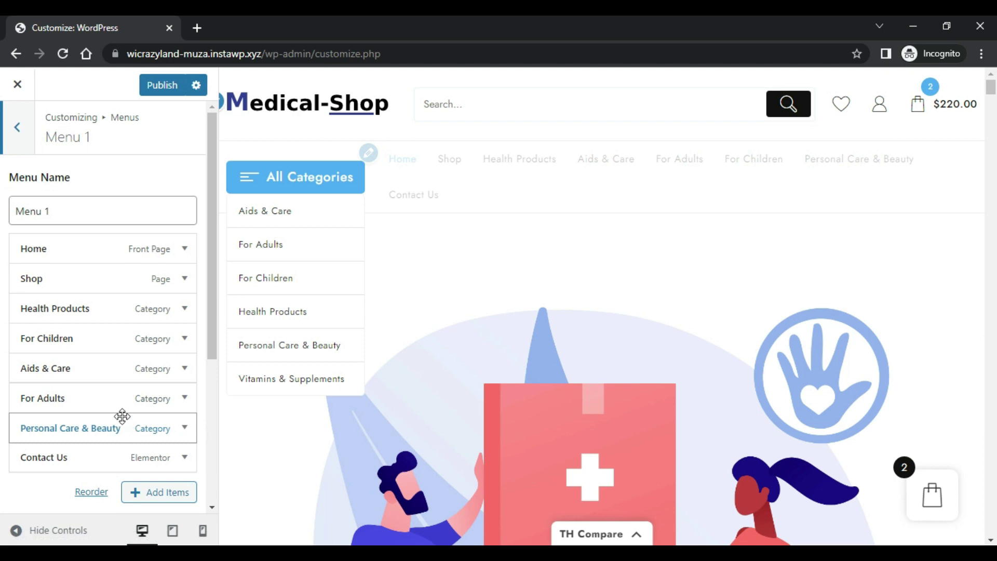
Step: Move Personal Care & Beauty directly below Home in Menu 1 and publish the menu changes
drag(117, 429, 116, 275)
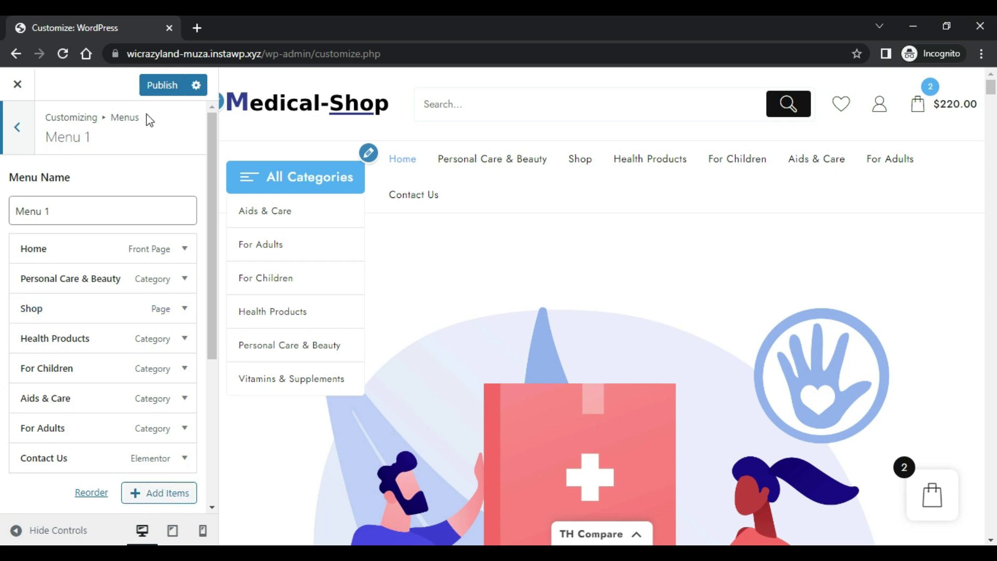
click(161, 87)
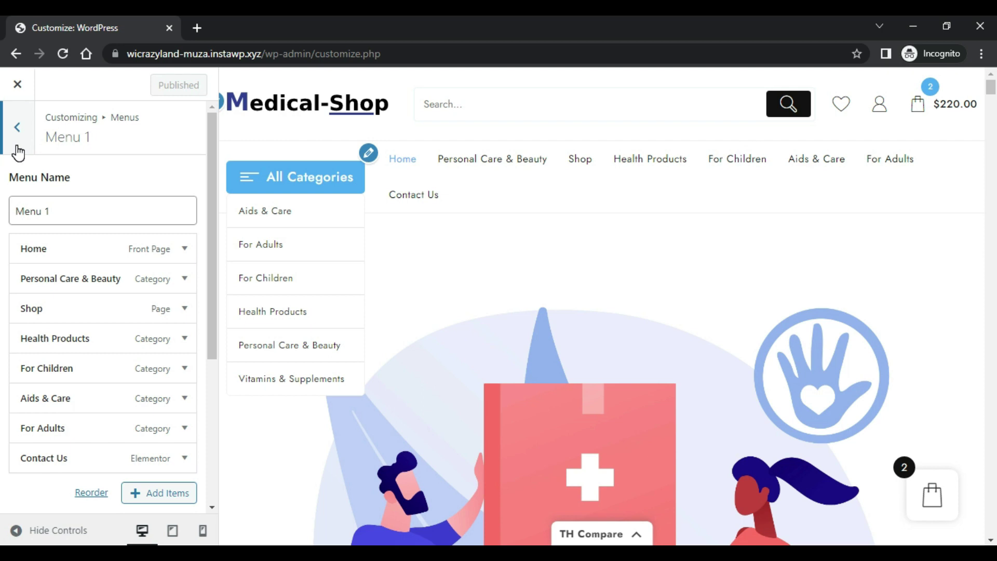
click(18, 150)
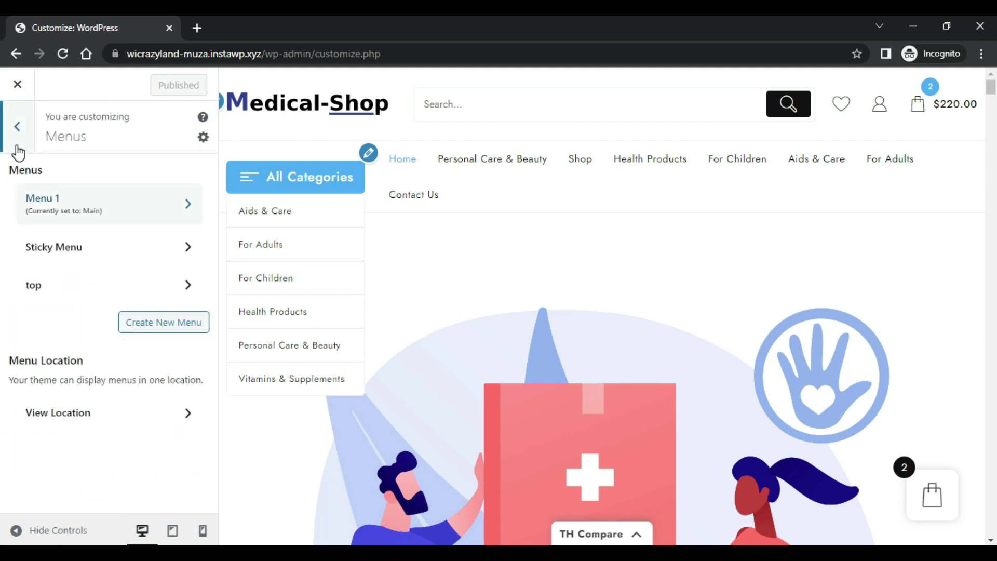
click(18, 150)
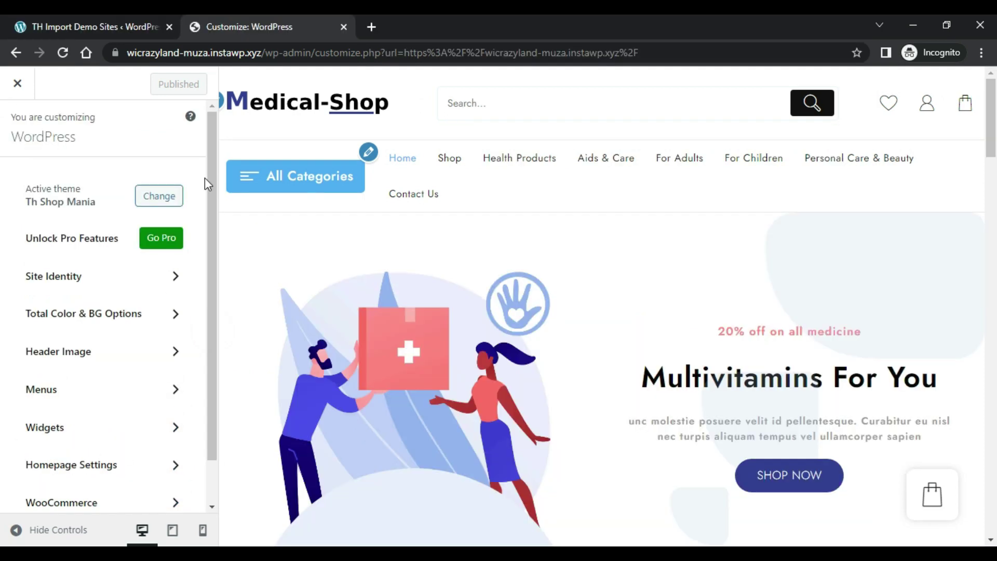
Step: Leave the customizer, open the home page in Elementor and choose to recreate the site's default kit
click(16, 86)
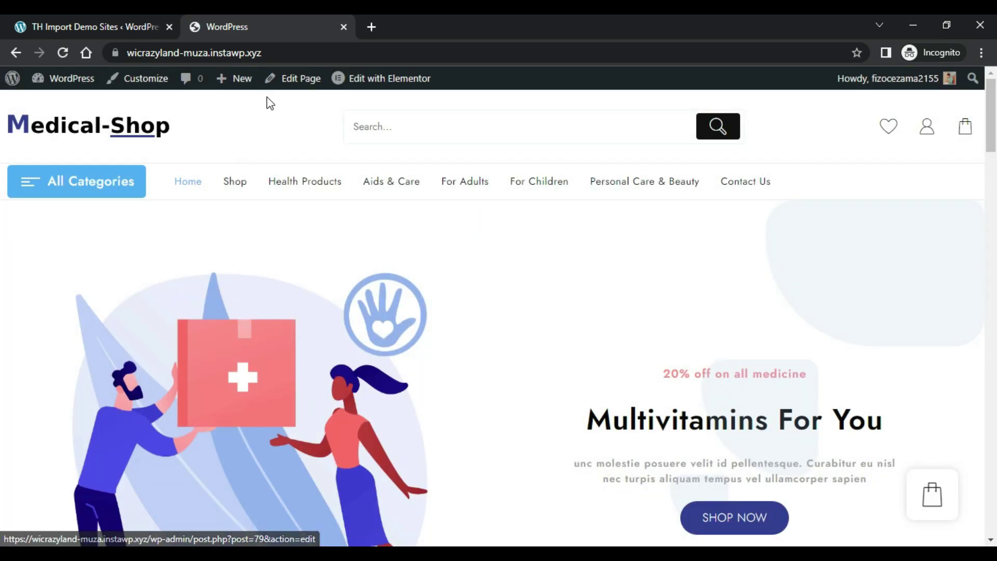
click(399, 83)
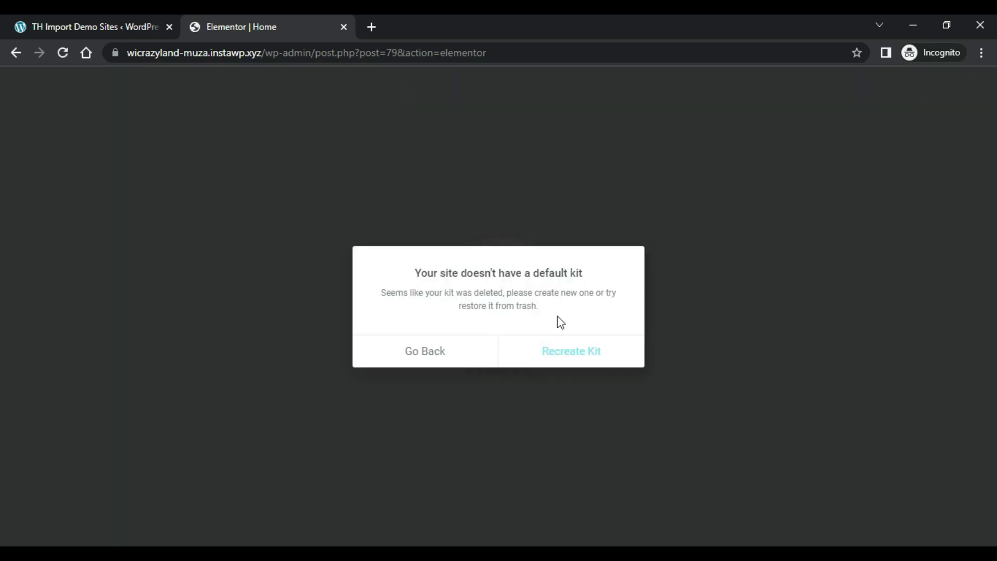
click(573, 349)
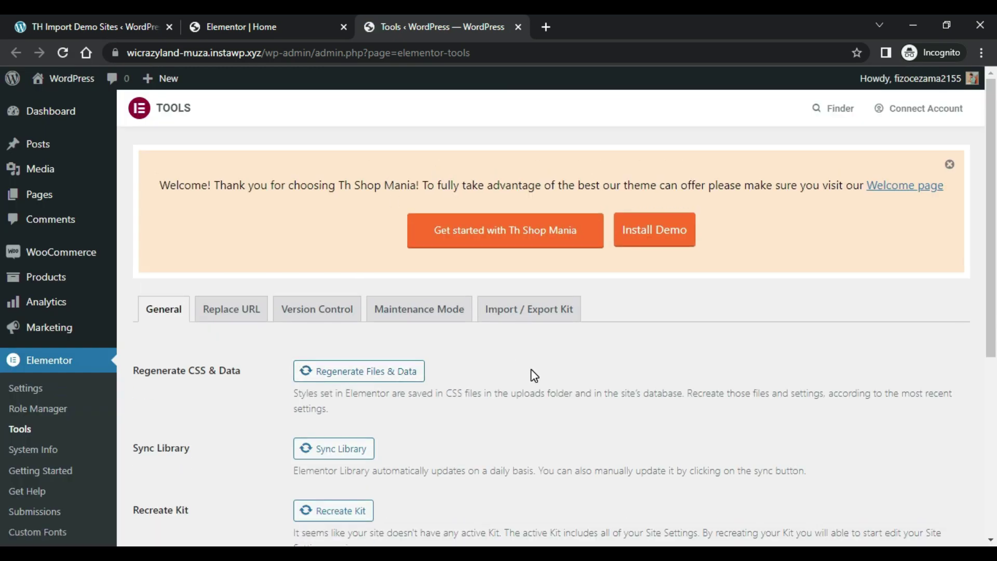
Step: Sync the Elementor library and recreate the default kit from Elementor's tools
scroll(531, 368, down, 5)
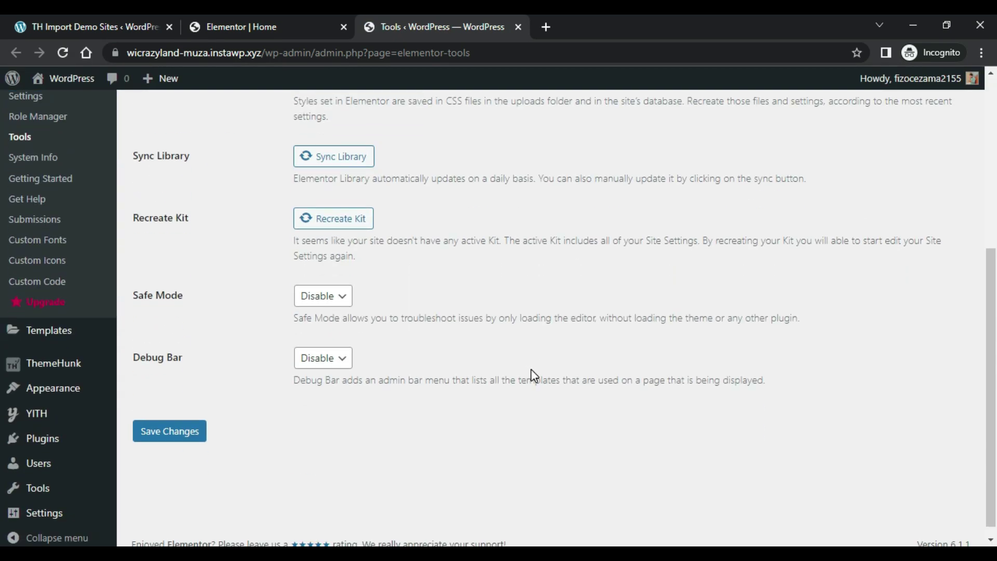
click(333, 163)
click(331, 217)
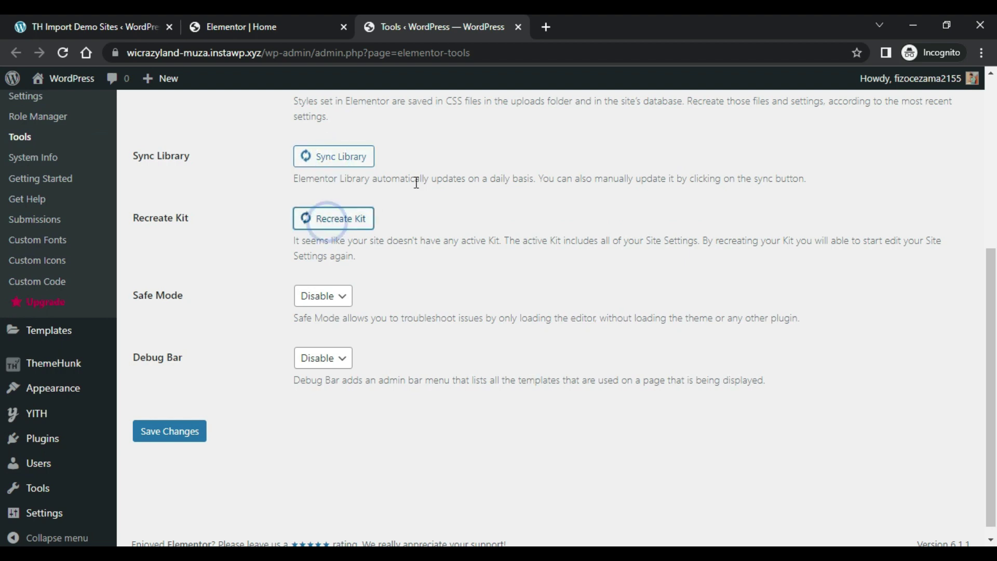
Step: Regenerate Elementor's CSS files and data and save the changes to the tools settings
scroll(415, 180, up, 3)
click(399, 166)
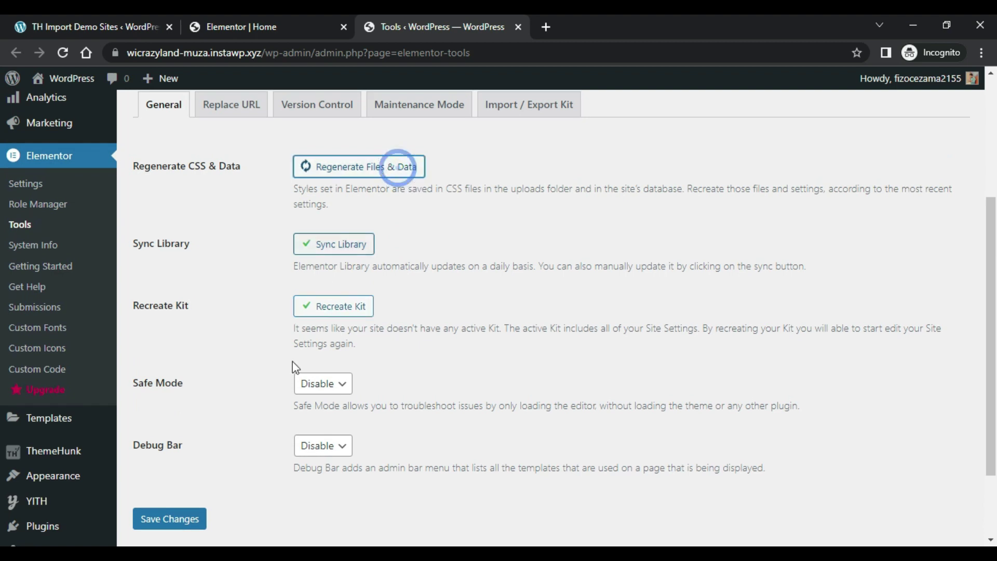
click(181, 525)
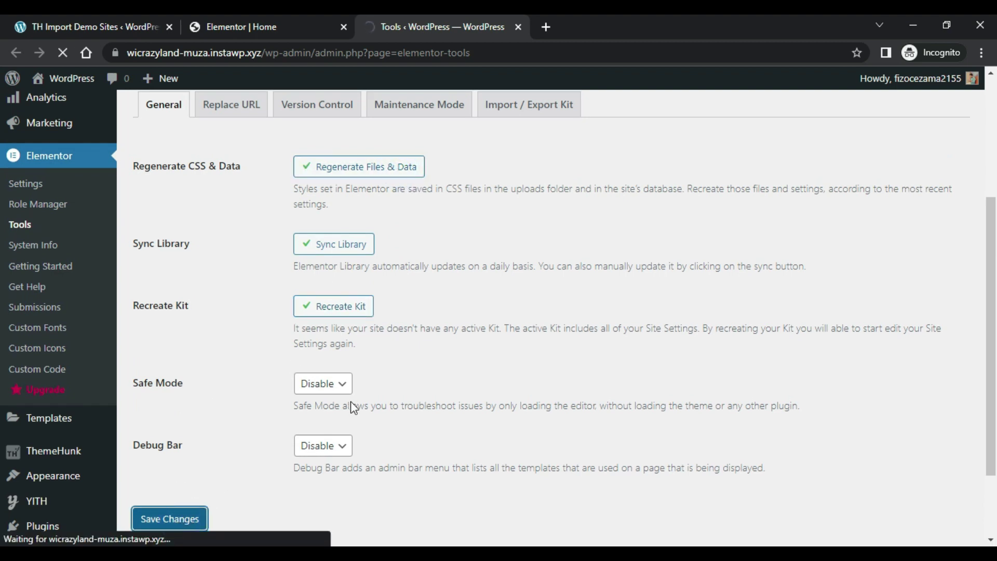
Step: In the home page's Elementor editor, inspect the settings of the hero image and the image gallery of the logo carousel
click(241, 26)
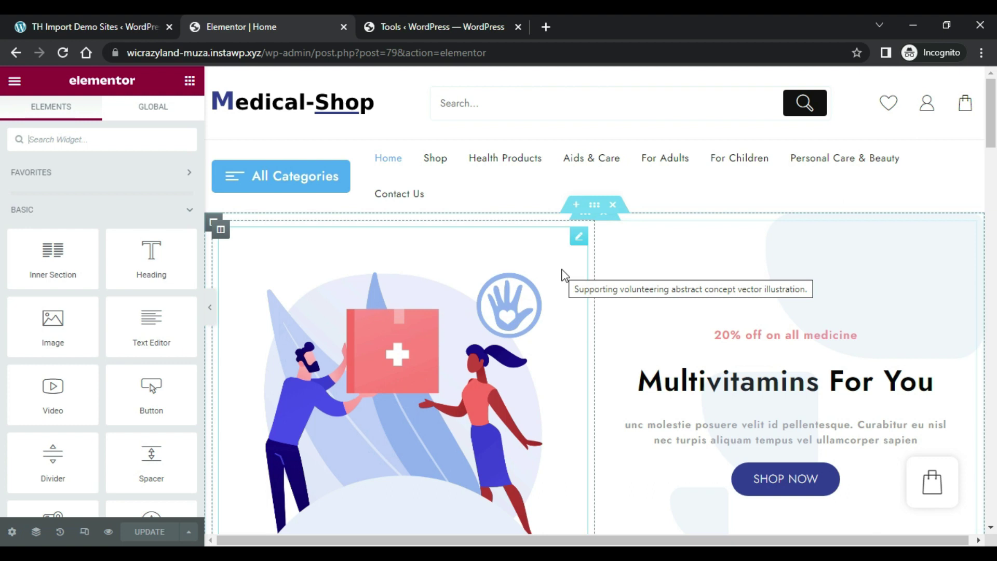
click(578, 239)
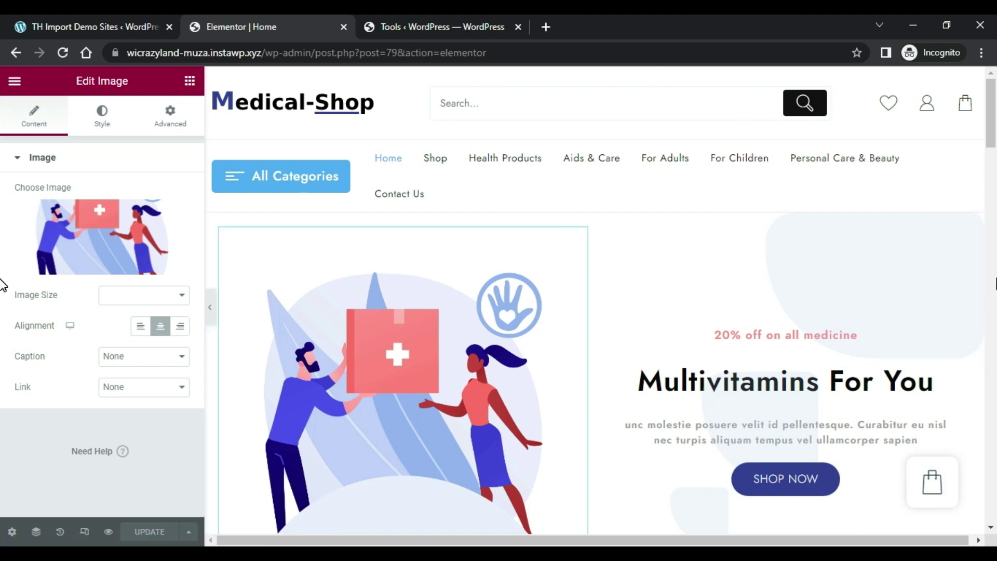
key(Page_Down)
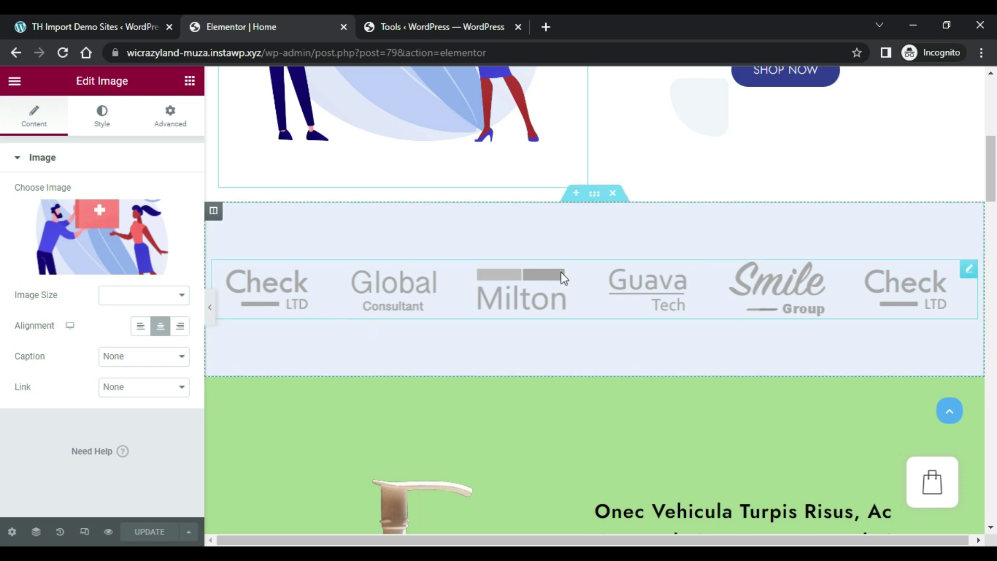
click(970, 270)
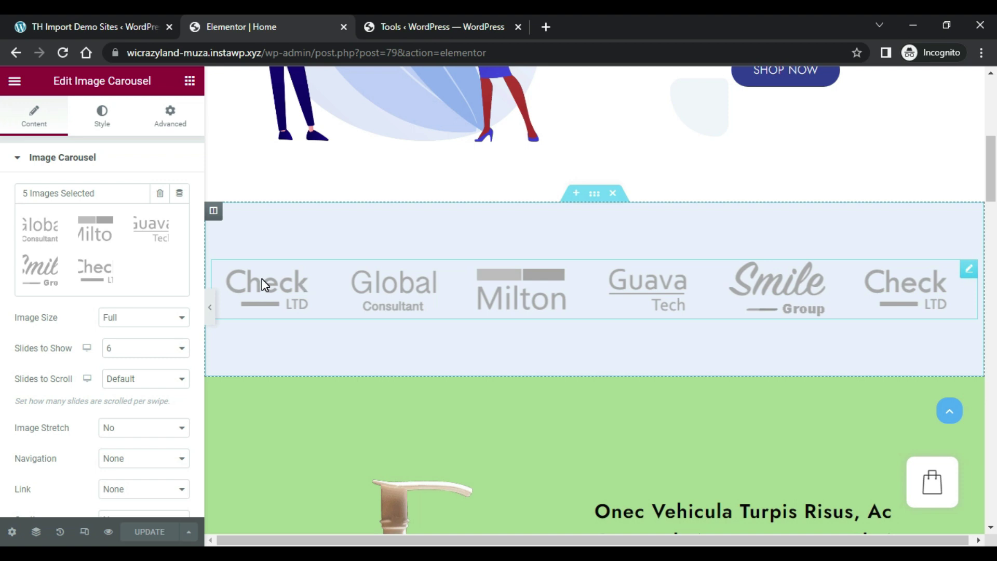
click(174, 219)
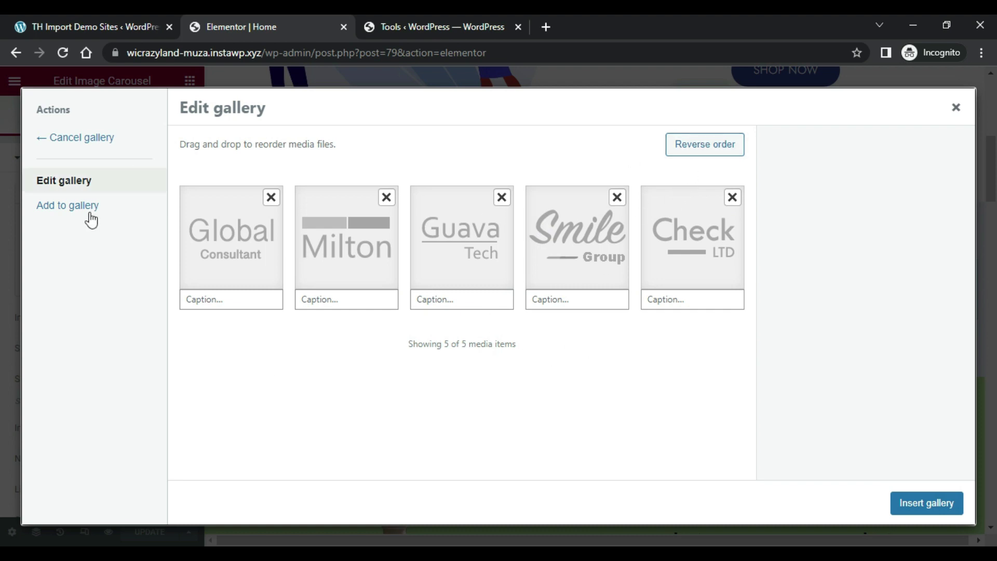
click(956, 107)
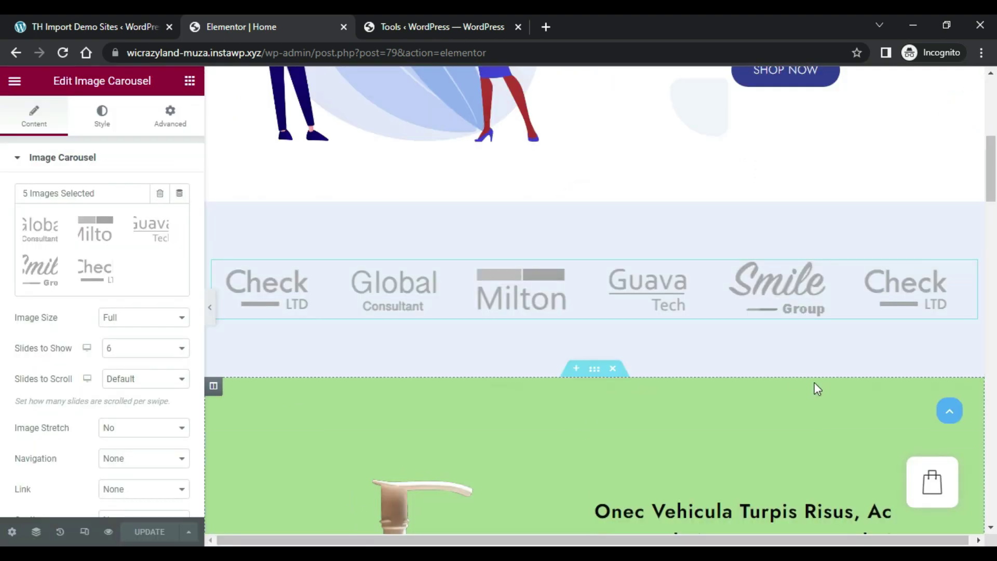
Step: Open the settings of the heading beside the hand sanitizer image
drag(992, 168, 993, 223)
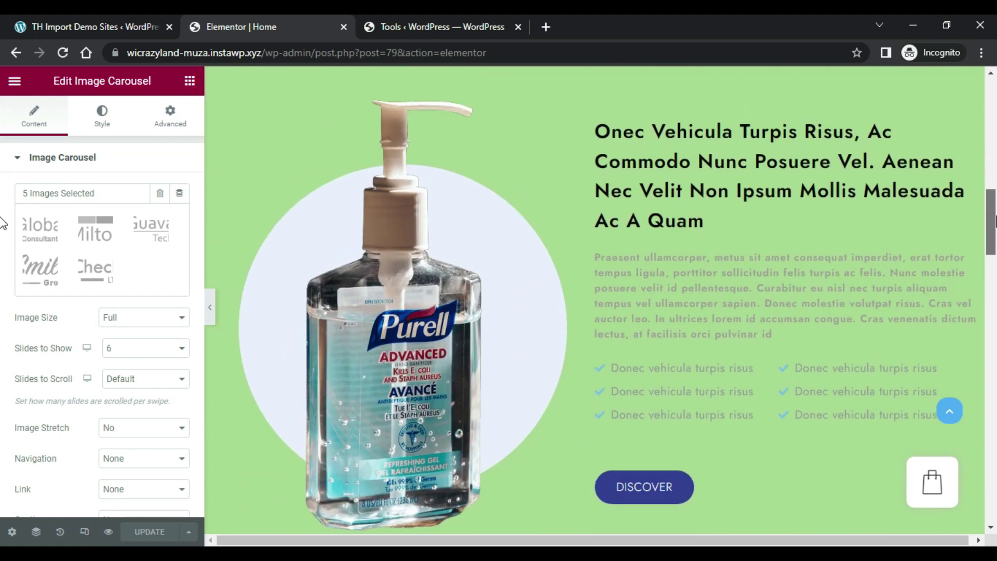
click(701, 171)
click(715, 225)
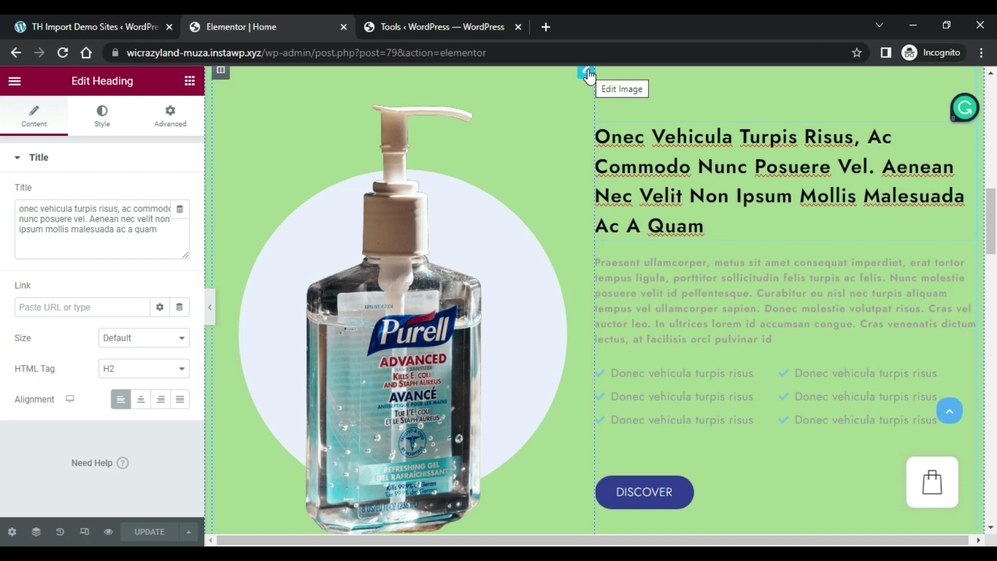
Step: Set the number of products in the Top Selling Medicine product widget to 15
drag(993, 210, 995, 281)
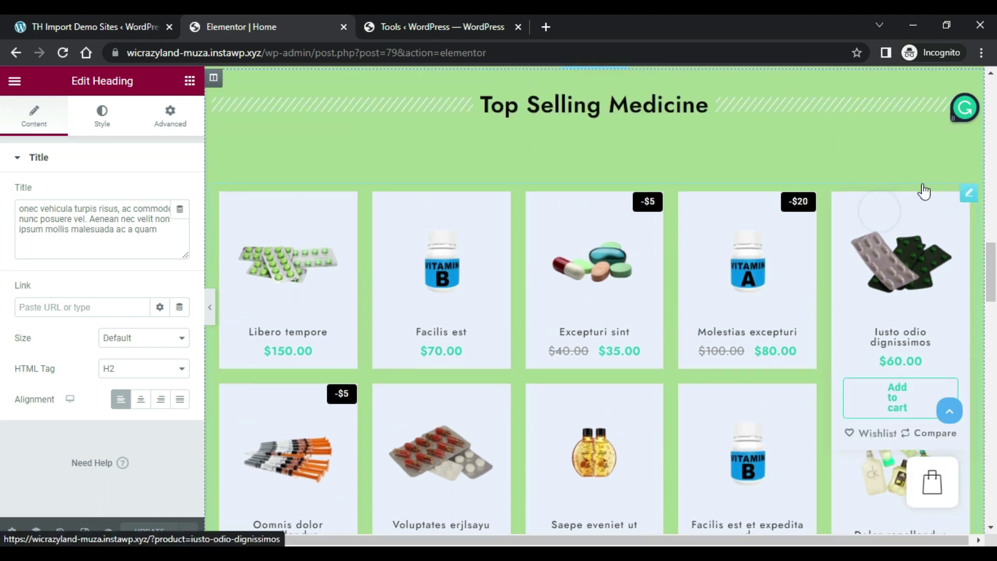
click(968, 195)
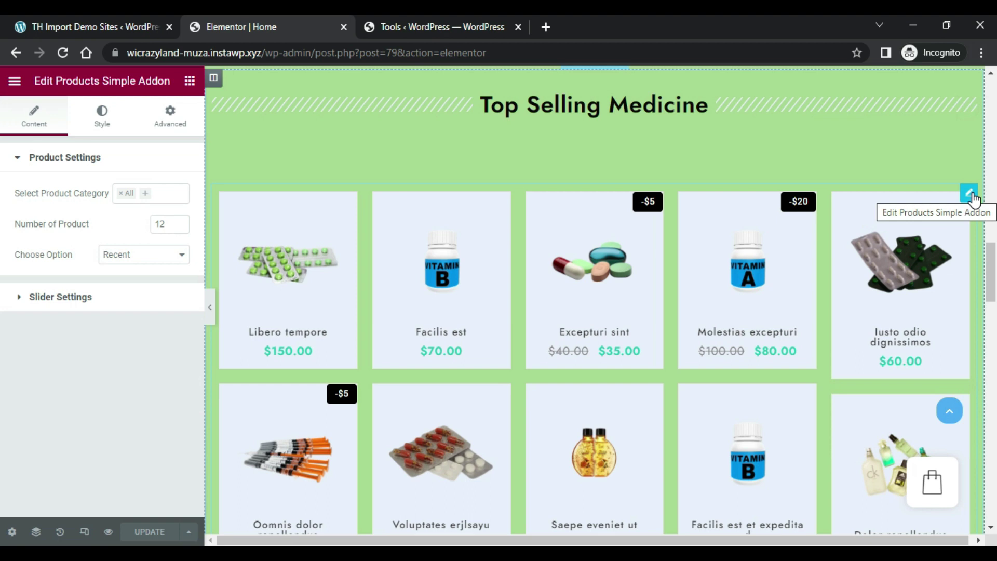
double_click(166, 226)
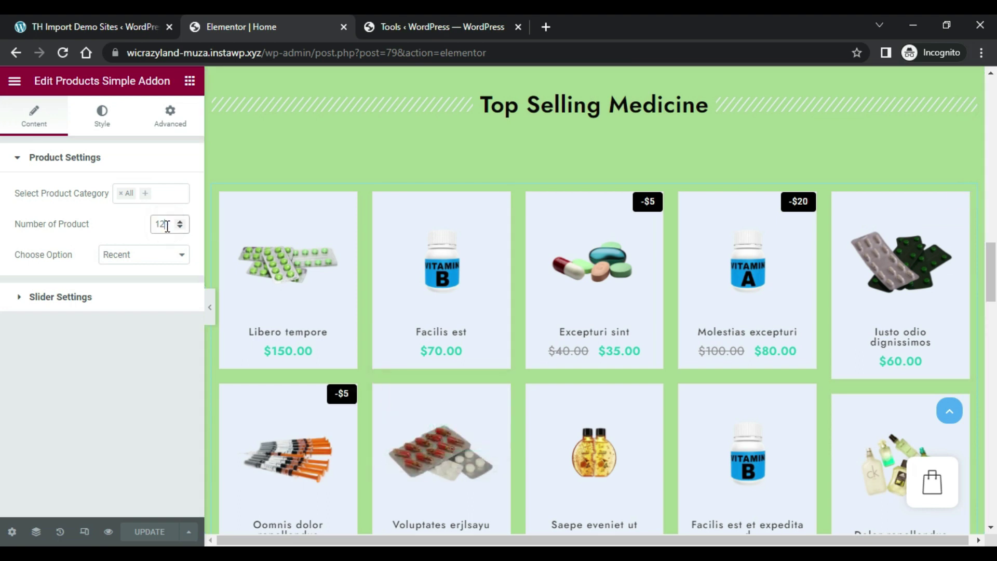
key(BackSpace)
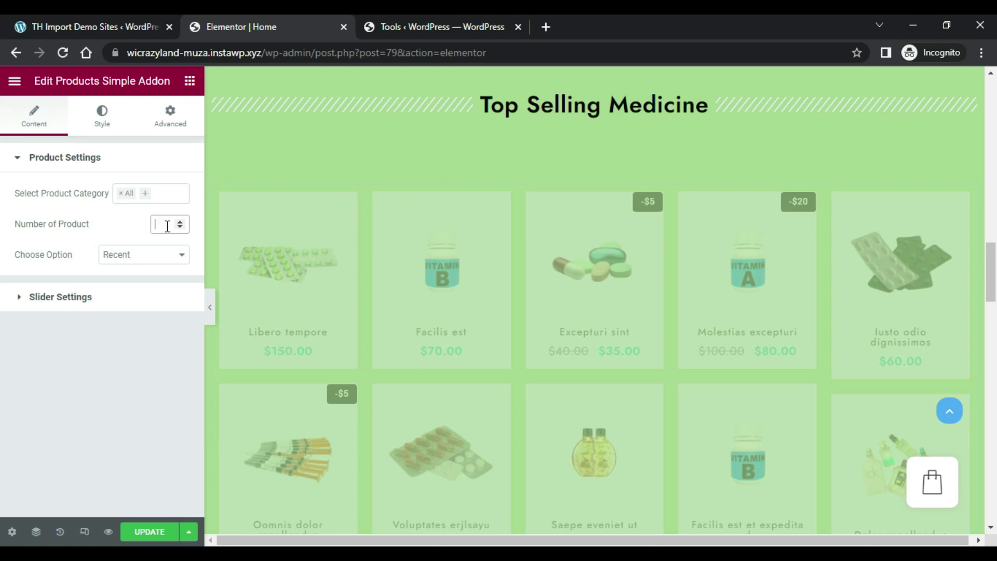
text(15)
Step: Check the second slide of the Top Selling Medicine products and update the page
scroll(595, 311, down, 5)
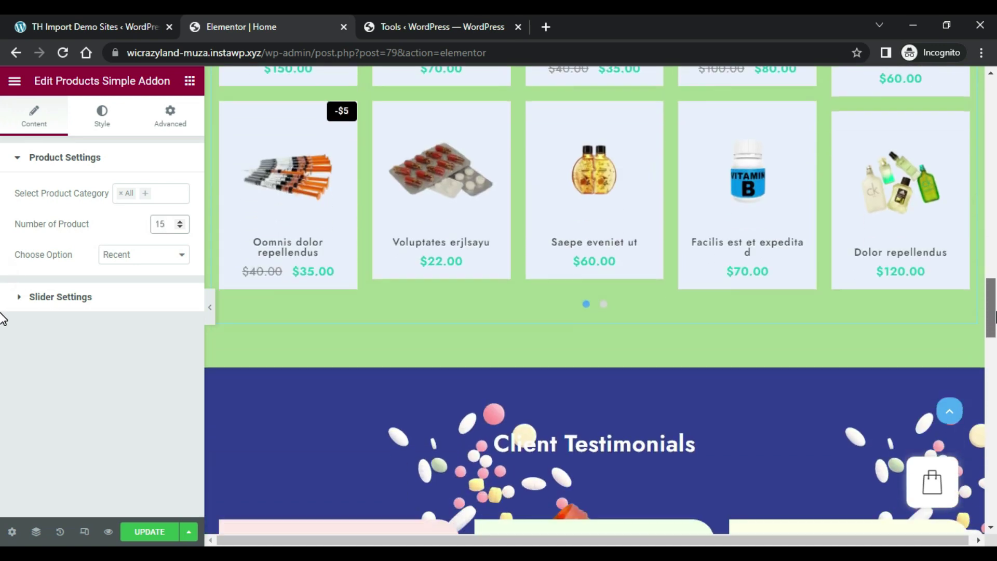
click(601, 434)
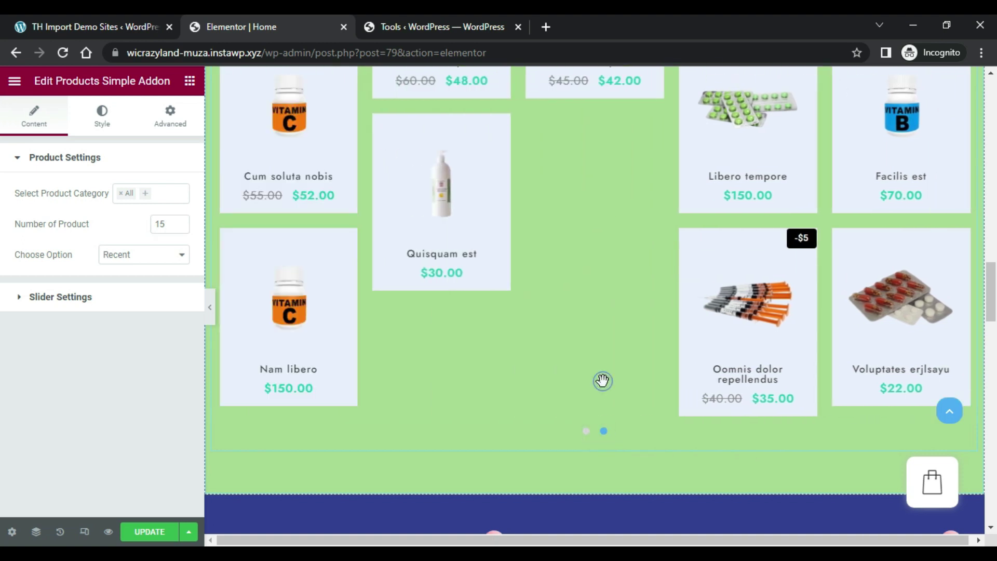
scroll(603, 381, up, 4)
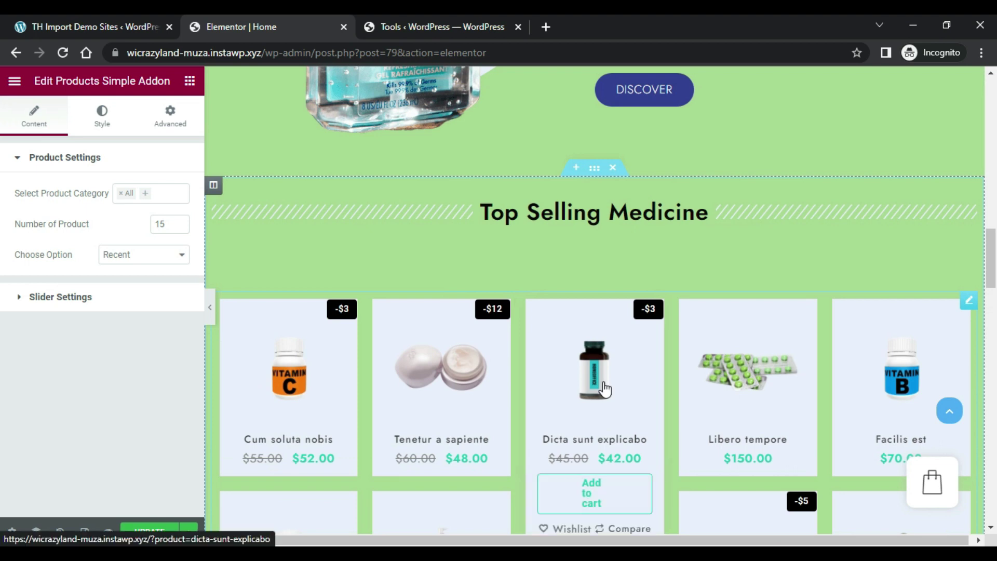
scroll(603, 389, down, 2)
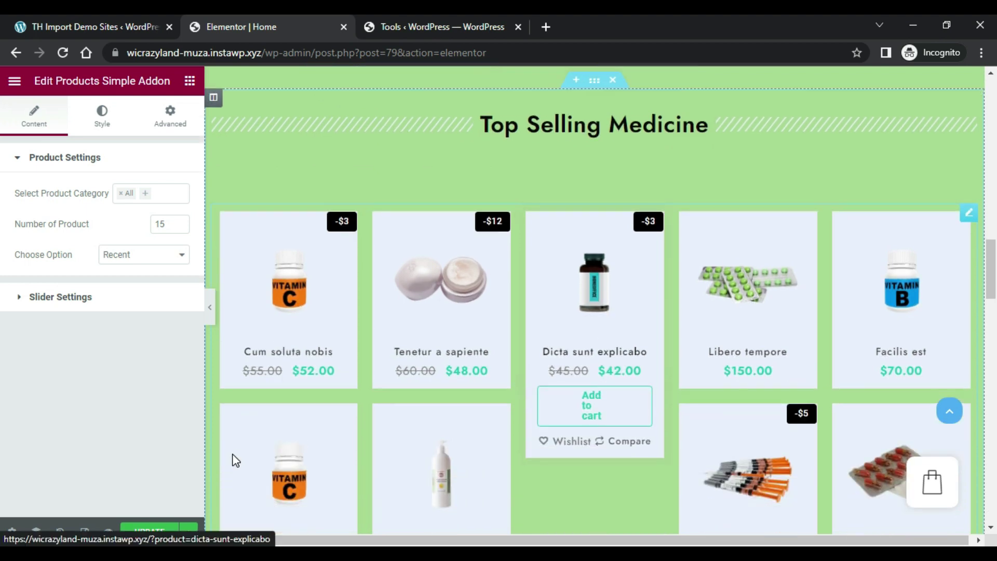
click(157, 529)
Step: Look through the remaining home page sections and leave the Elementor editor to view the live page
drag(990, 262, 995, 359)
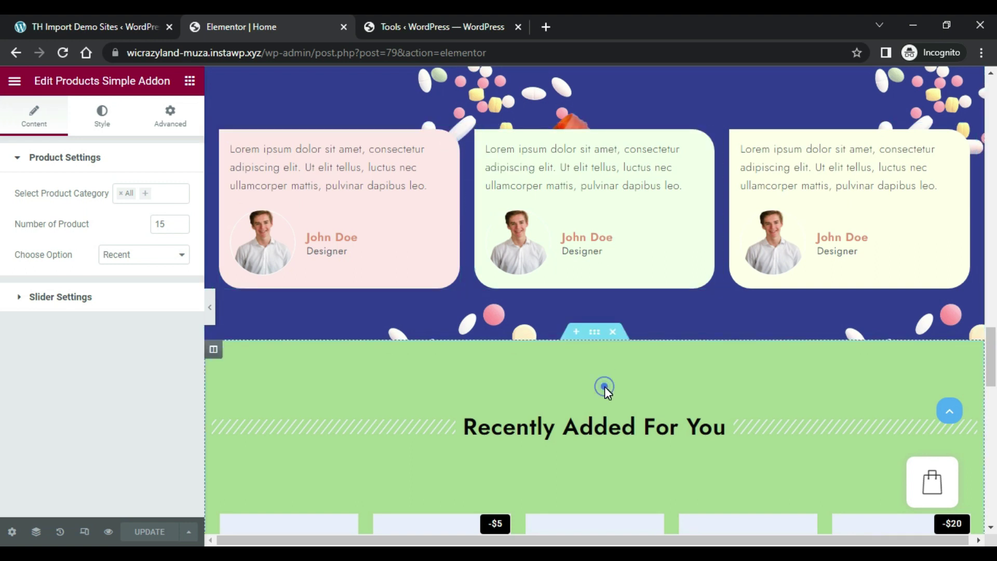
scroll(604, 386, down, 10)
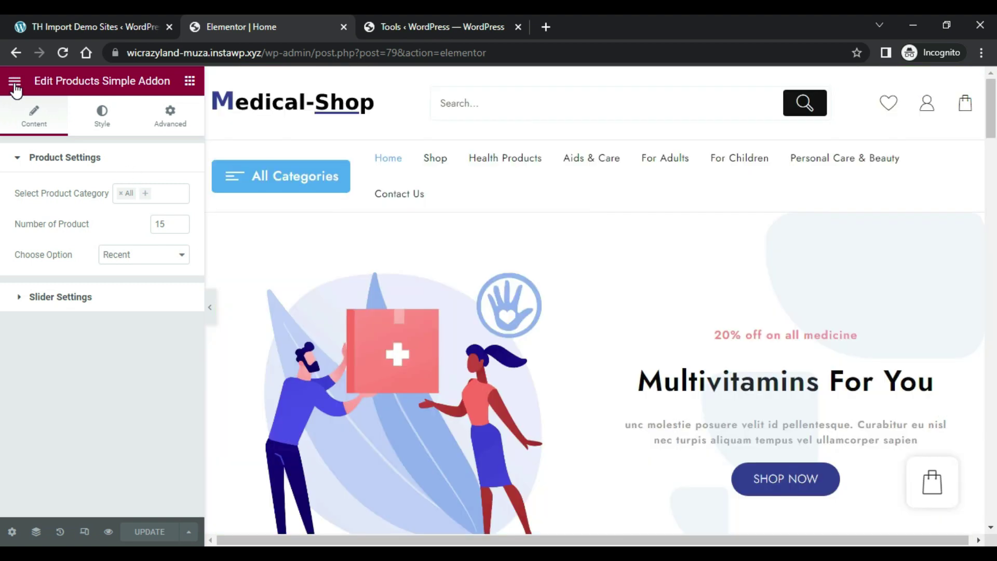
click(15, 84)
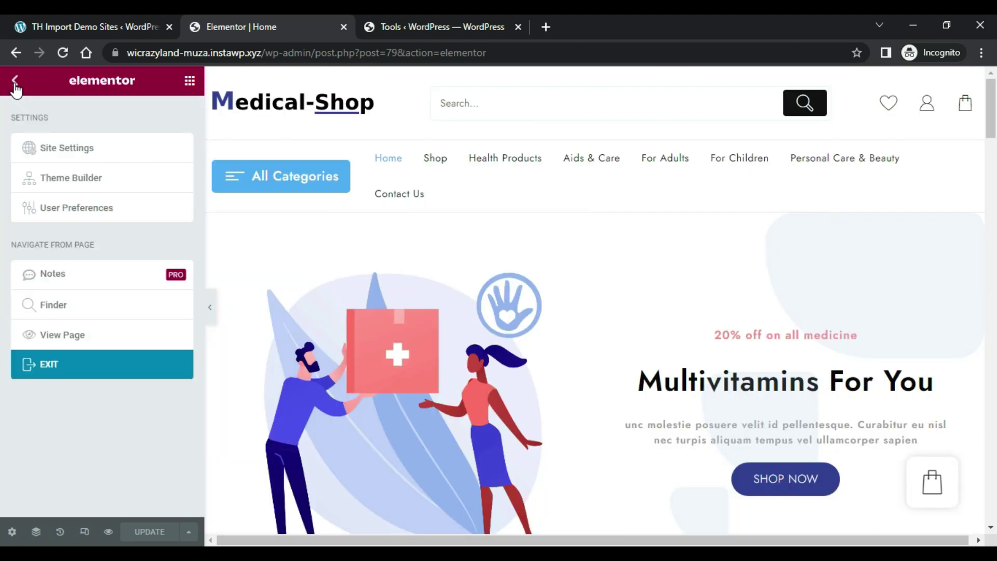
click(71, 335)
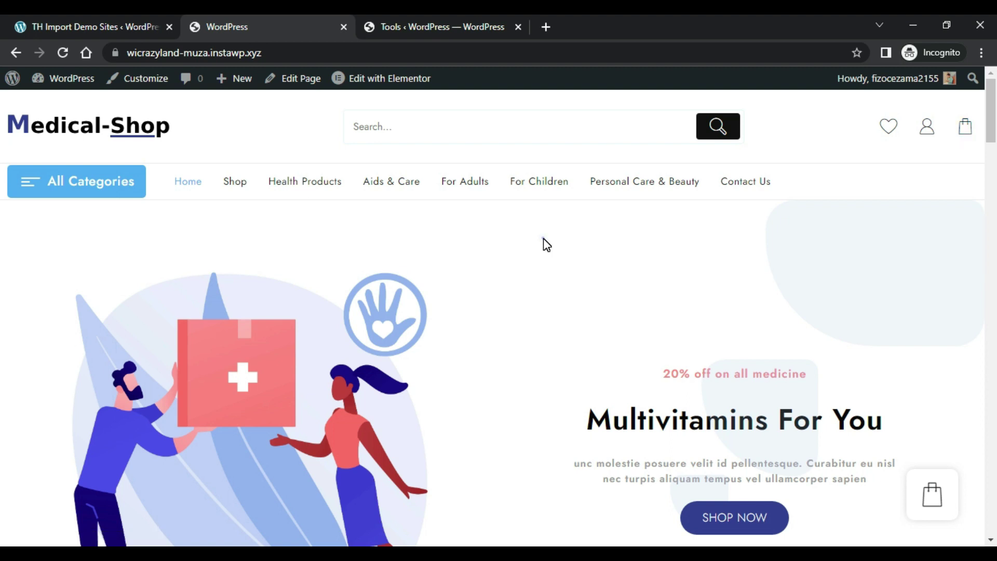
Step: Add Facilis est and Libero tempore from the Top Selling Medicine section to the wishlist
scroll(545, 243, down, 2)
scroll(545, 241, down, 10)
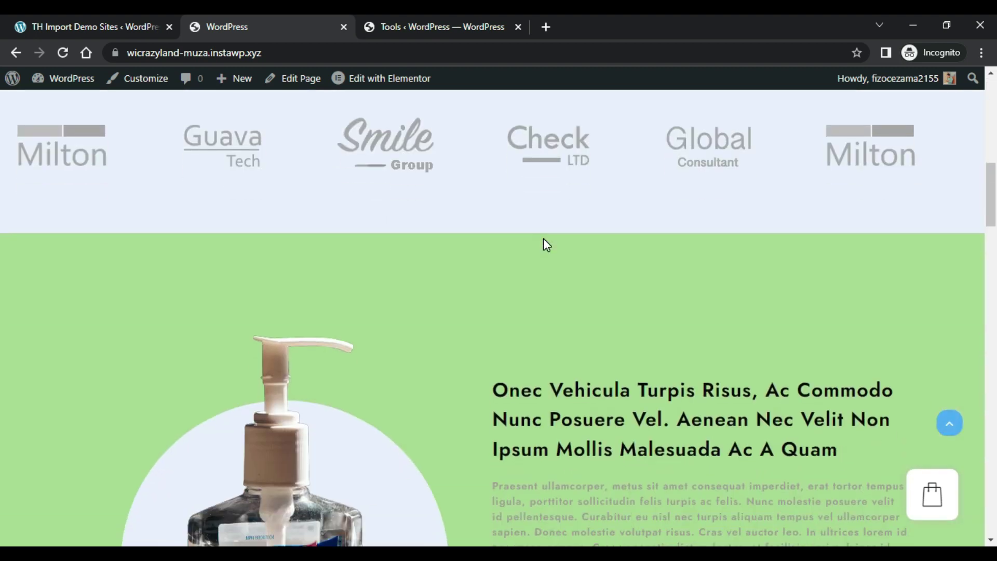
scroll(543, 238, down, 10)
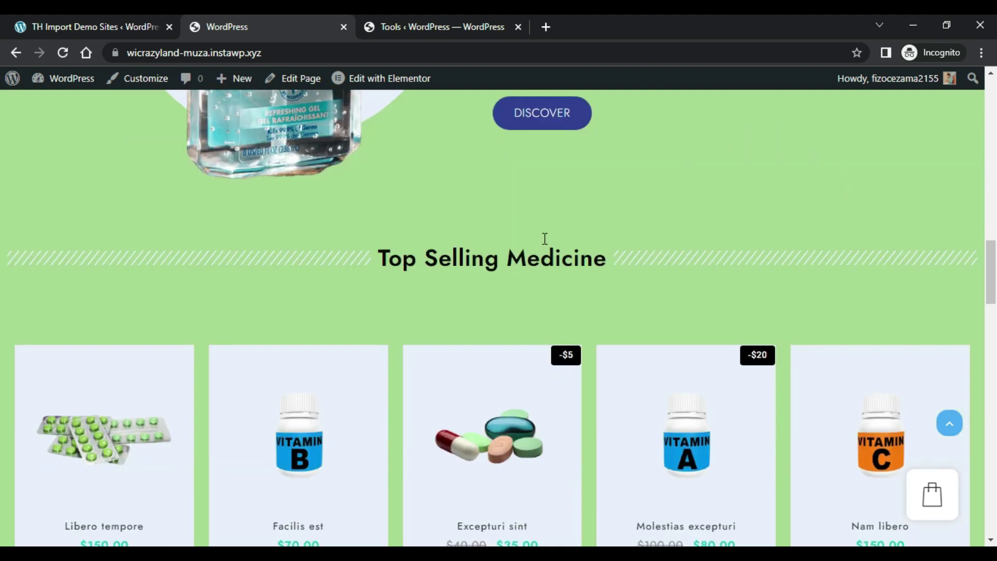
click(247, 364)
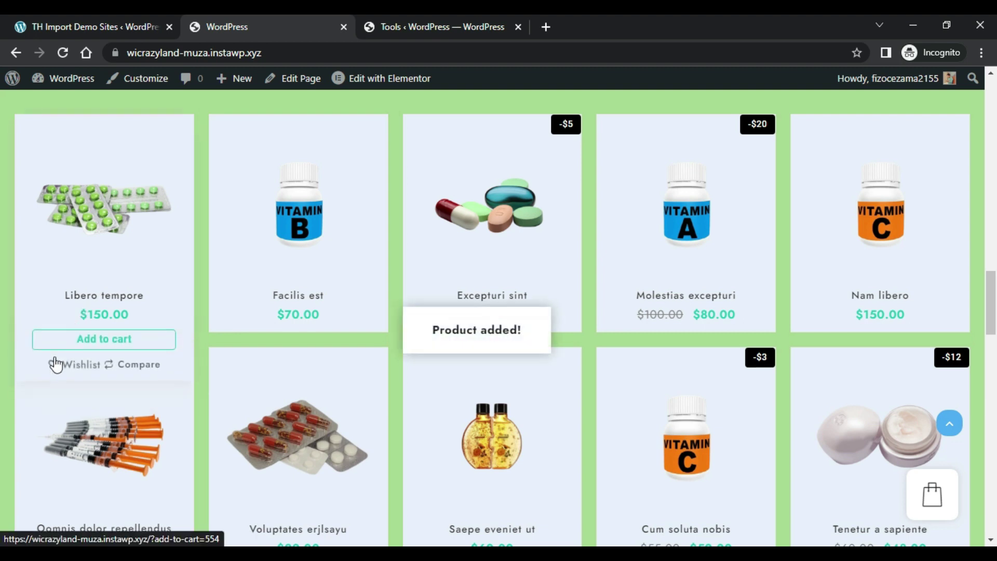
click(54, 363)
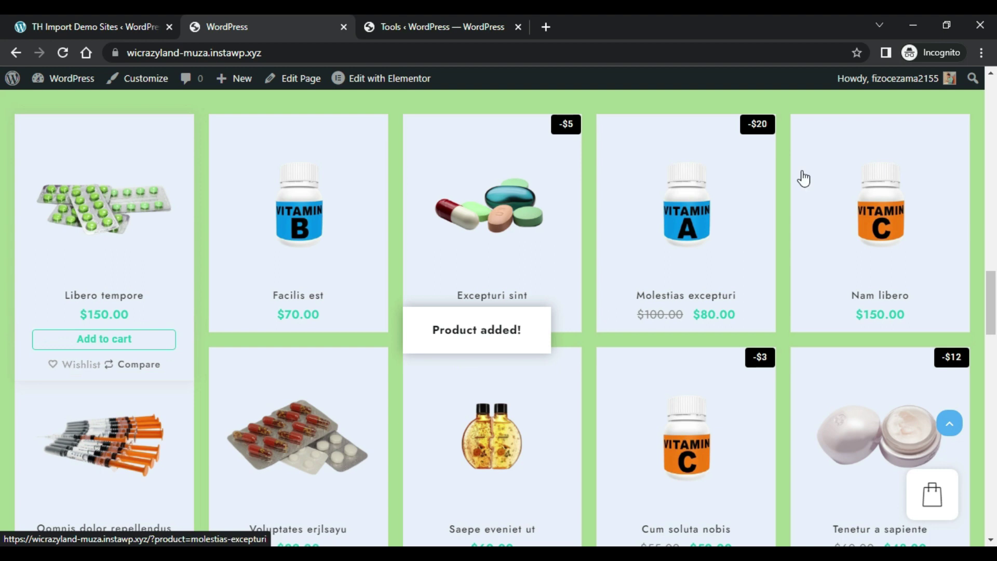
Step: Open the wishlist, add Libero Tempore and Facilis Est to the cart and close the cart overview
scroll(890, 273, up, 10)
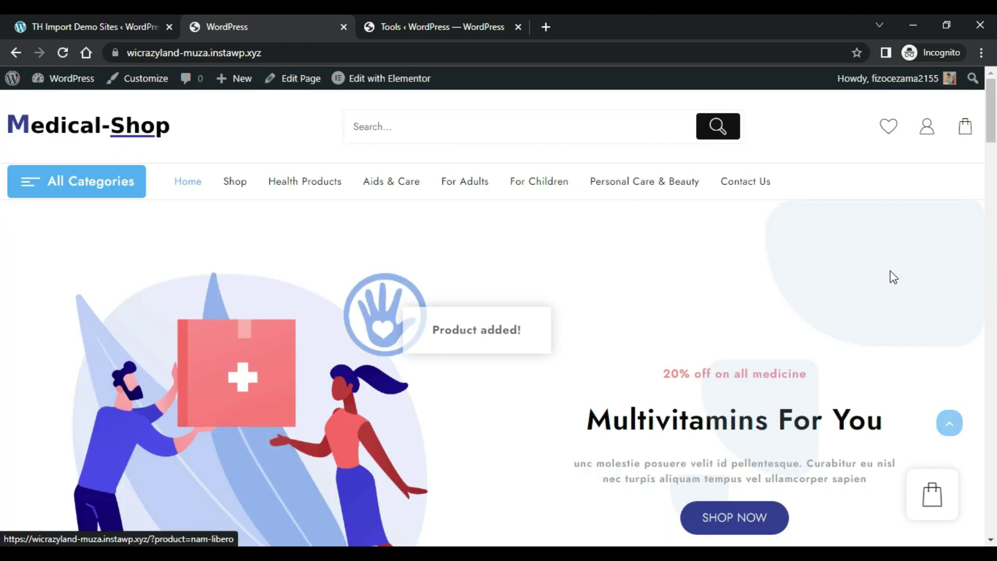
click(891, 130)
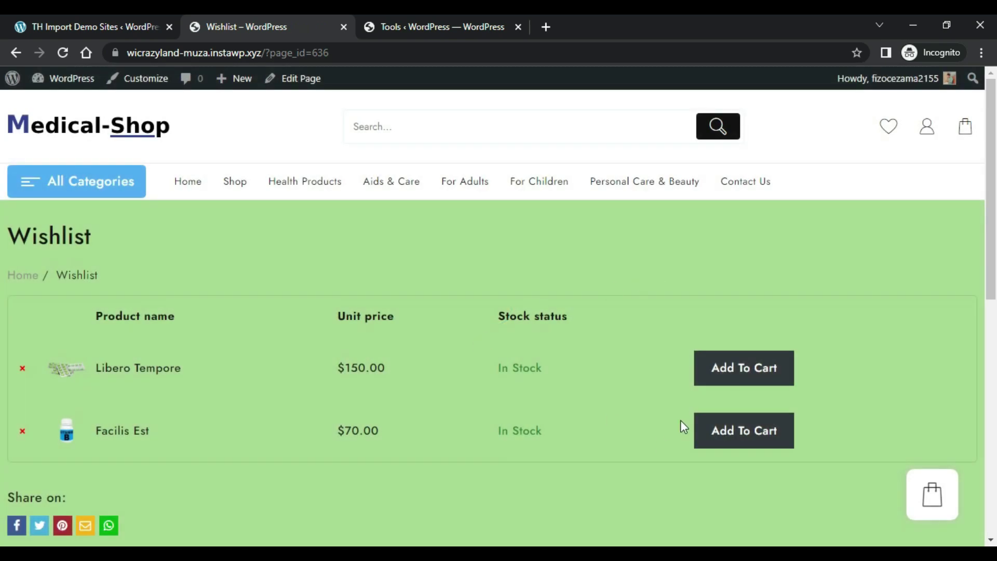
click(745, 371)
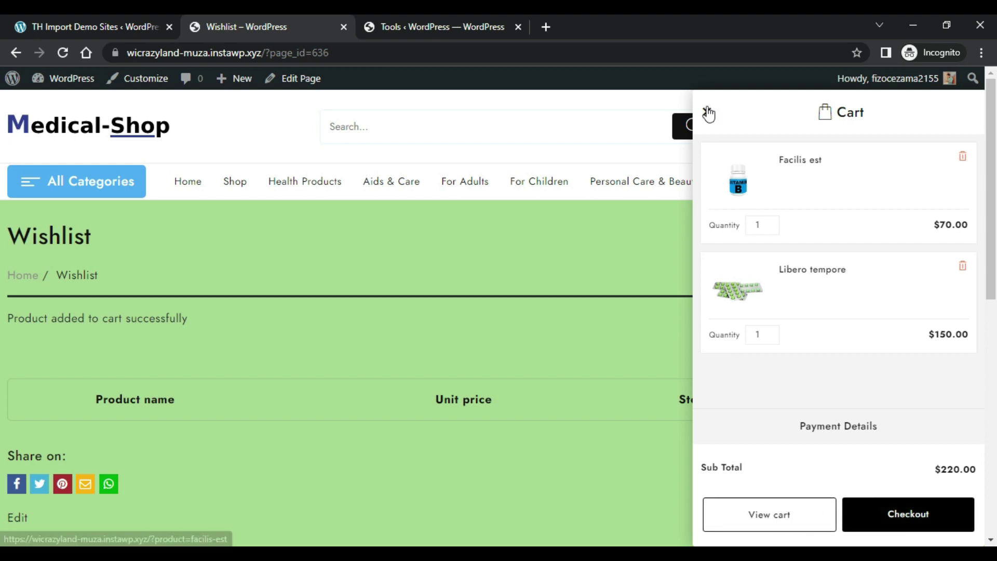
click(706, 112)
Step: Return to the home page and add Voluptates erjlsayu and Libero tempore to the product comparison
drag(992, 188, 901, 101)
click(121, 131)
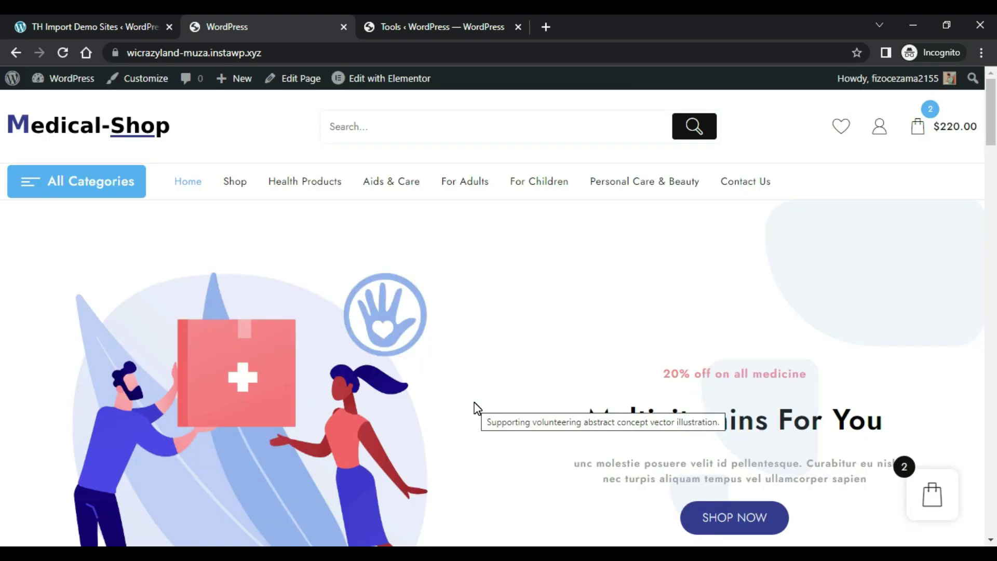
scroll(474, 380, down, 6)
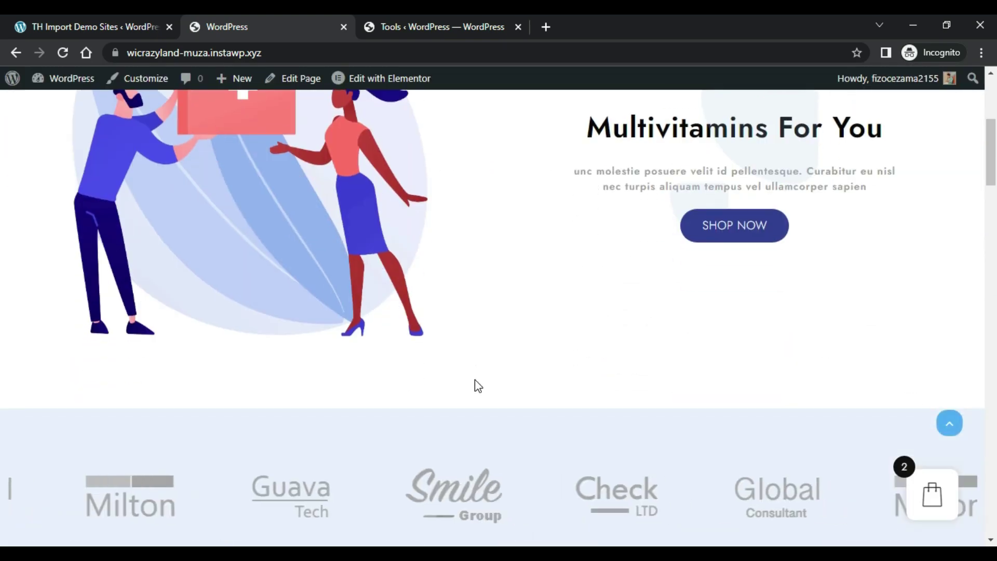
scroll(475, 382, down, 13)
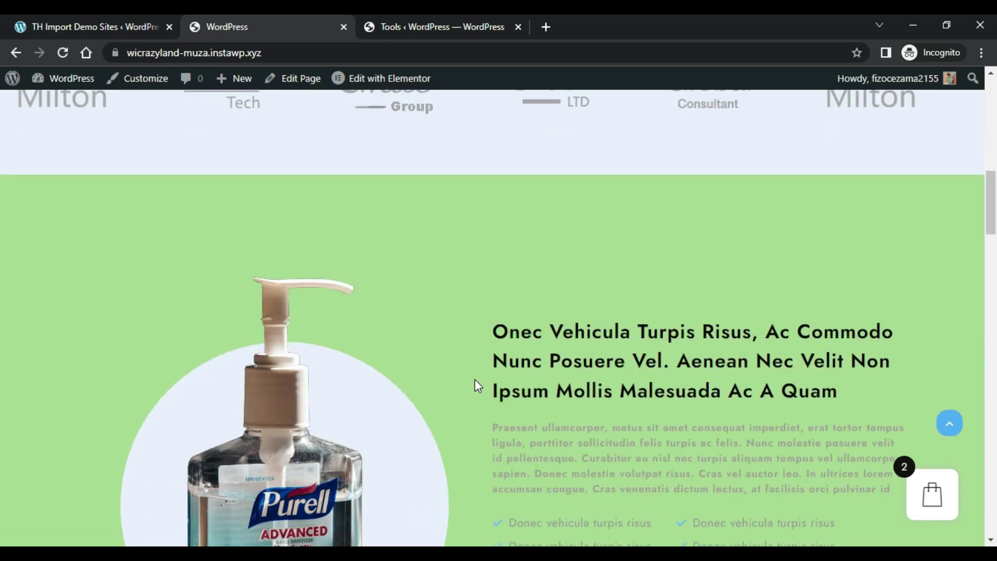
scroll(474, 380, down, 12)
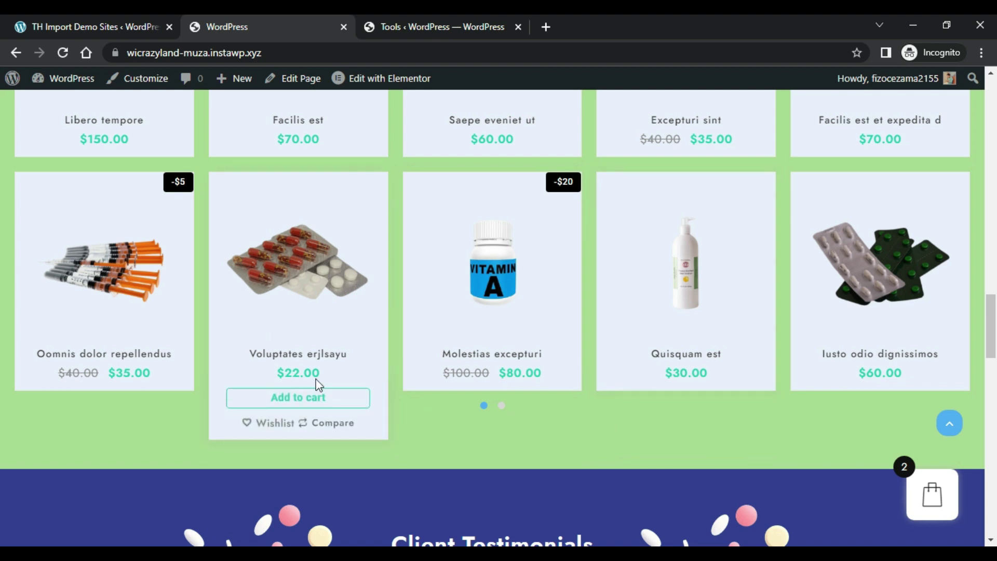
click(324, 428)
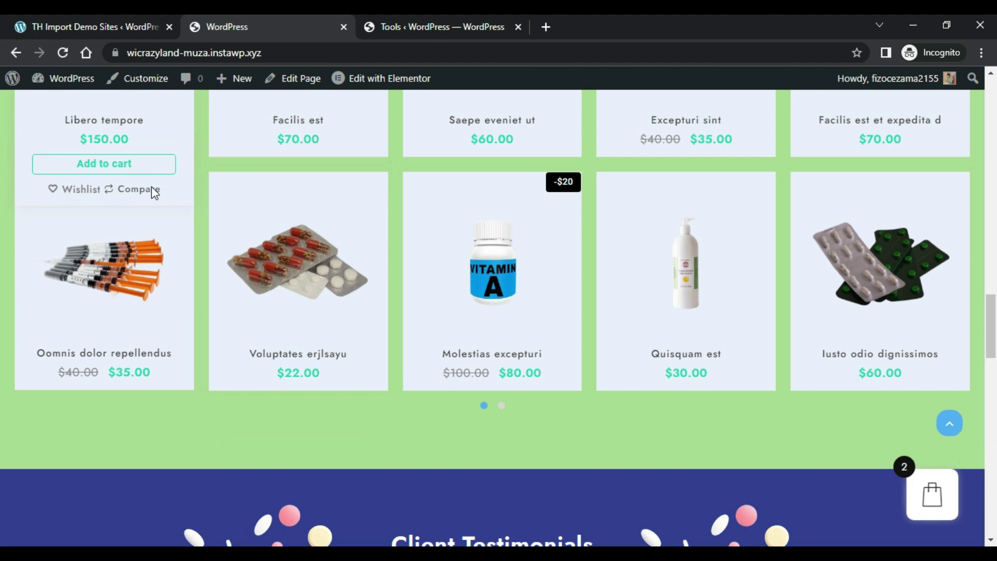
click(147, 193)
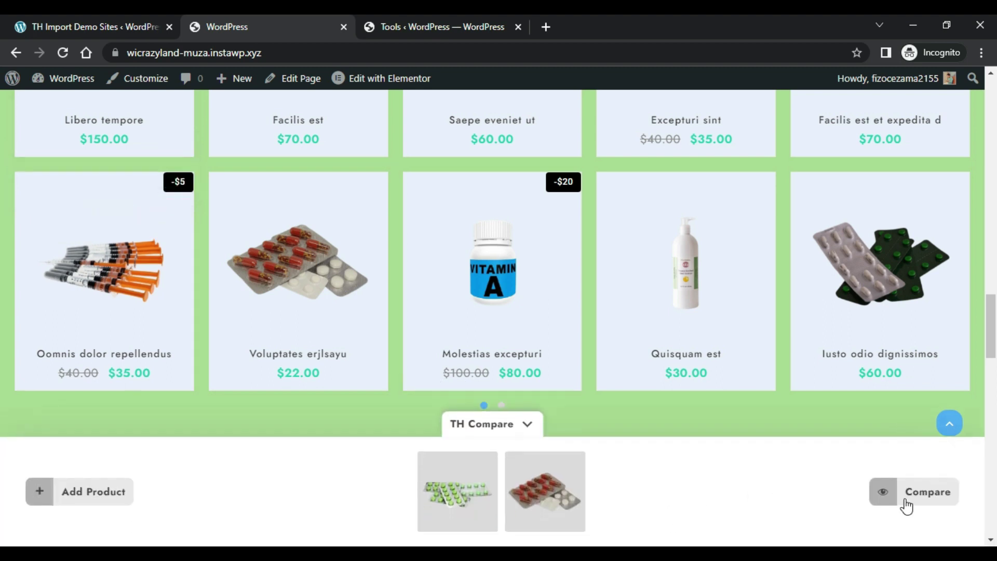
Step: View the comparison table of the two chosen products, then close it and return to the start of the home page
click(922, 499)
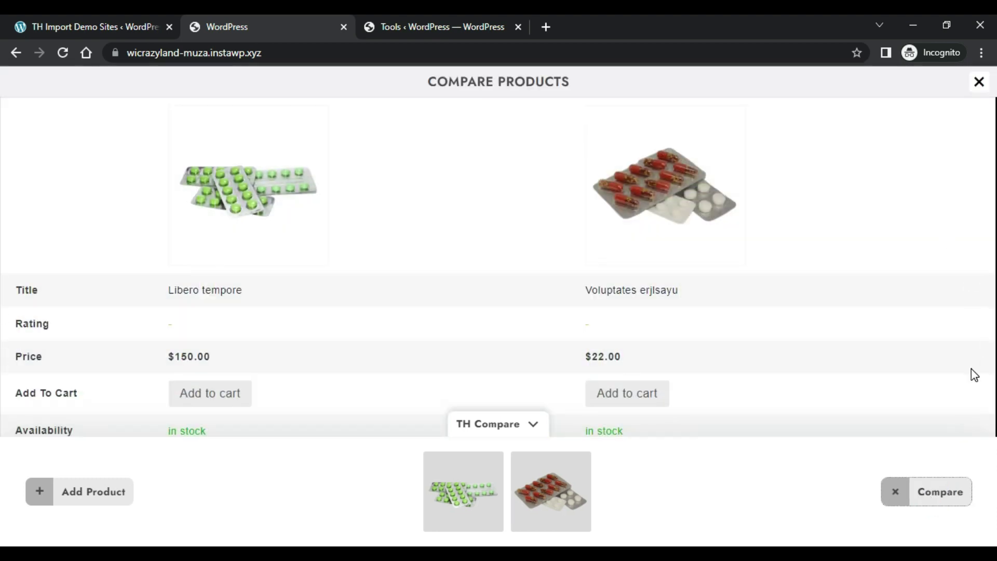
click(533, 426)
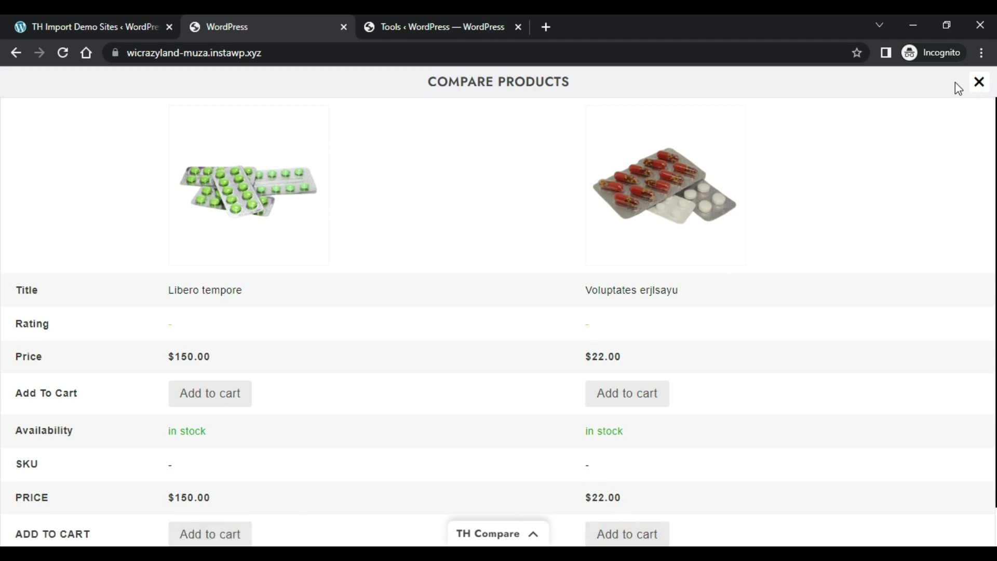
click(980, 82)
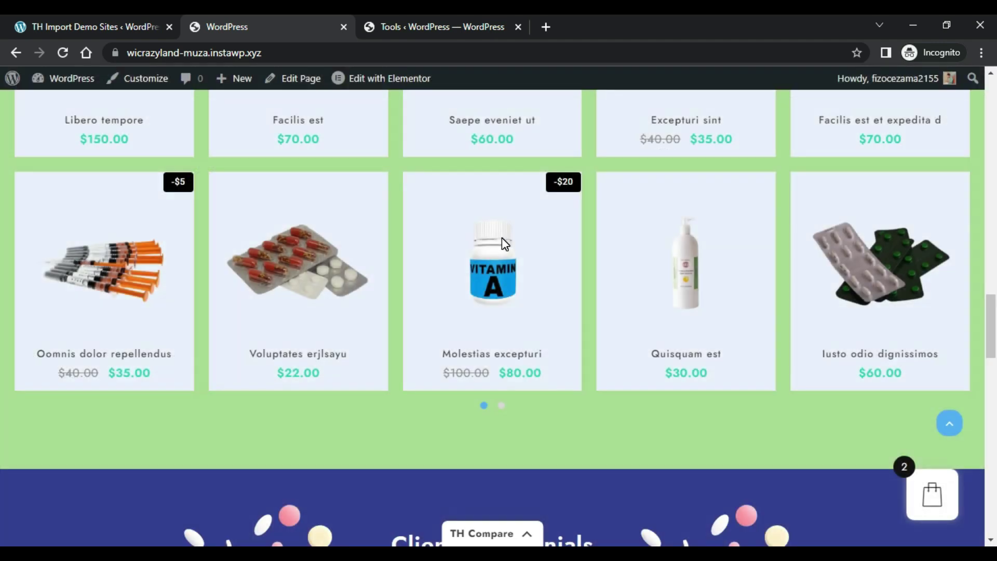
key(Home)
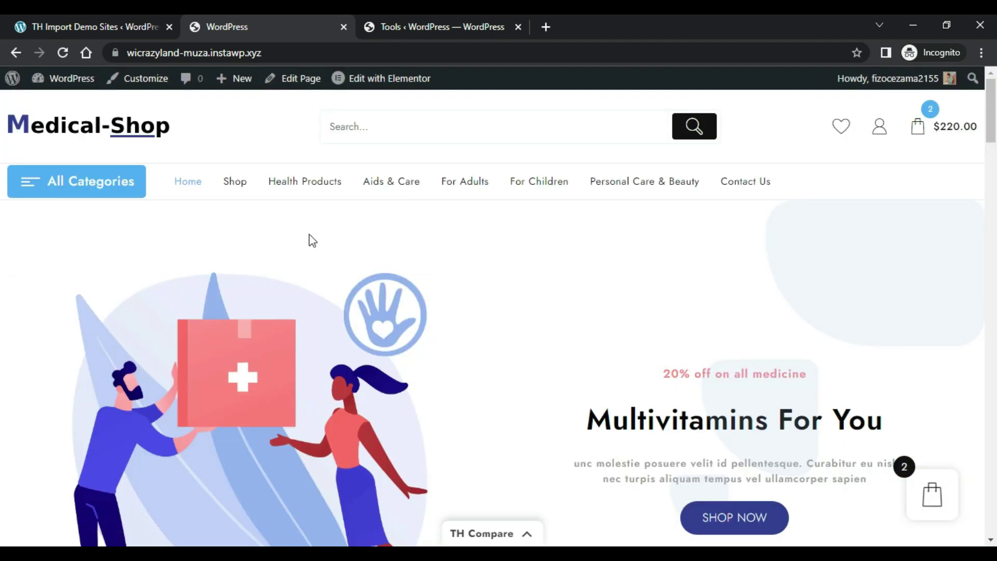